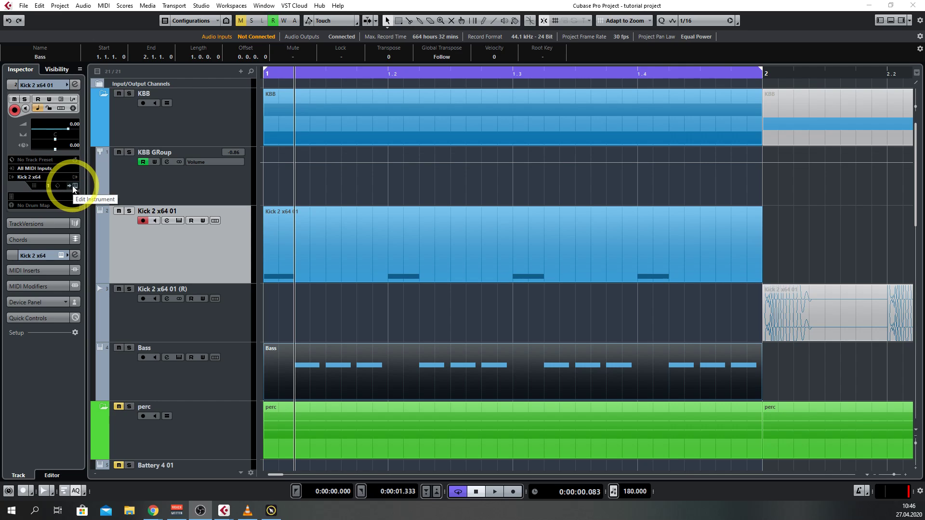
# Open the Kick 2 instrument of the kick track, move its window aside, and compare the pitch and amp envelopes
pyautogui.click(74, 186)
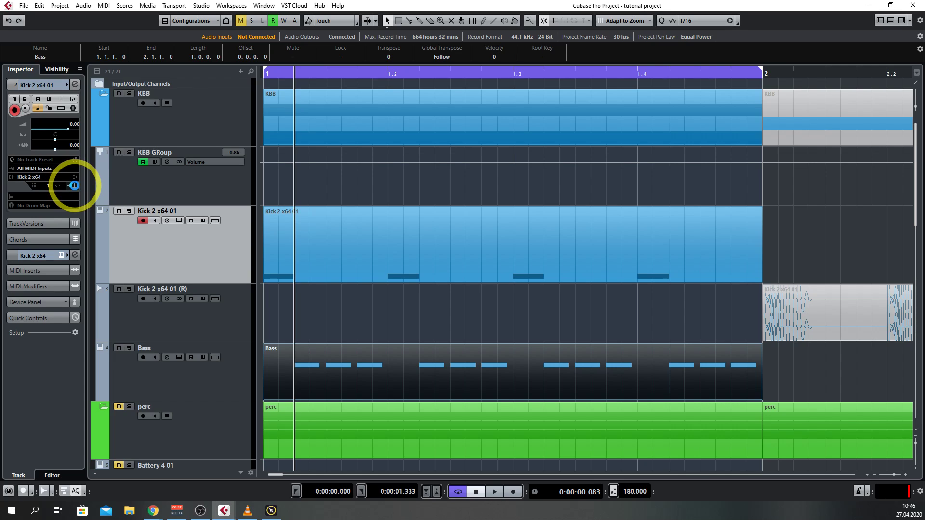
pyautogui.click(74, 185)
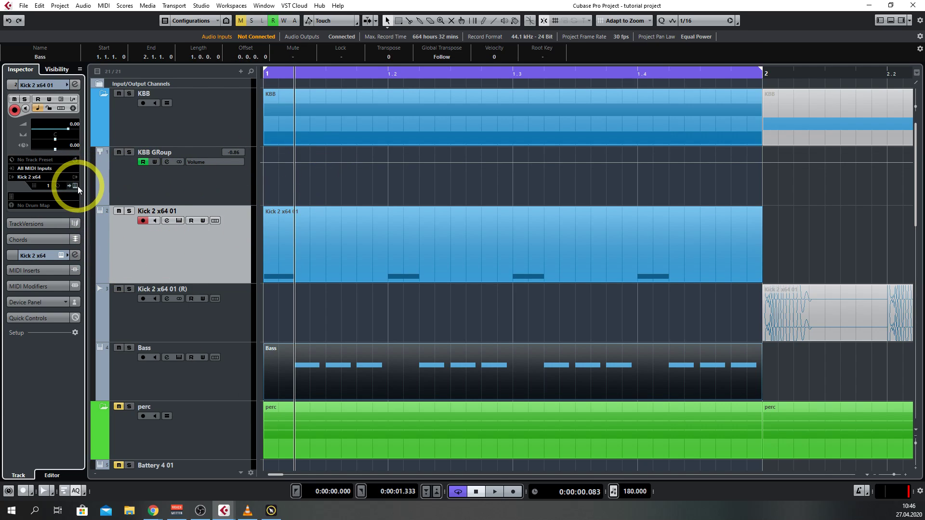
pyautogui.click(76, 185)
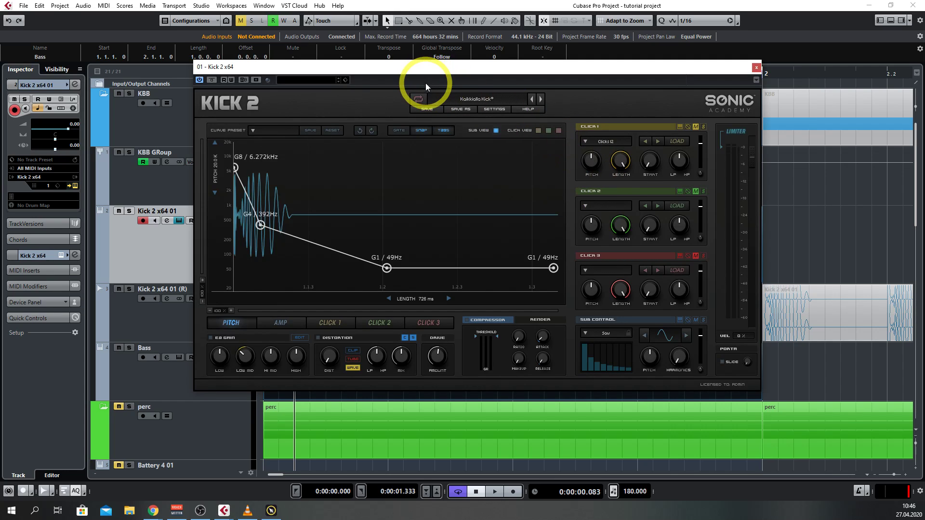
pyautogui.moveTo(423, 71); pyautogui.dragTo(511, 98)
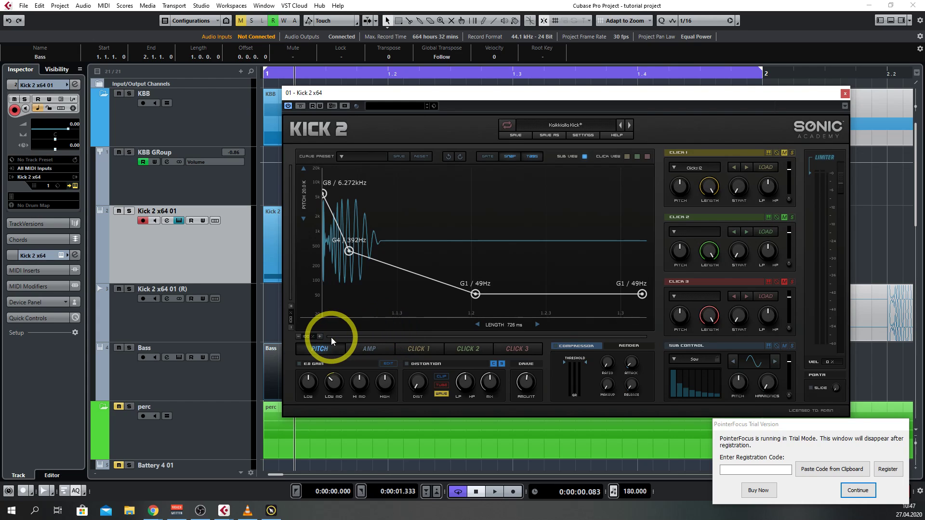
pyautogui.click(378, 352)
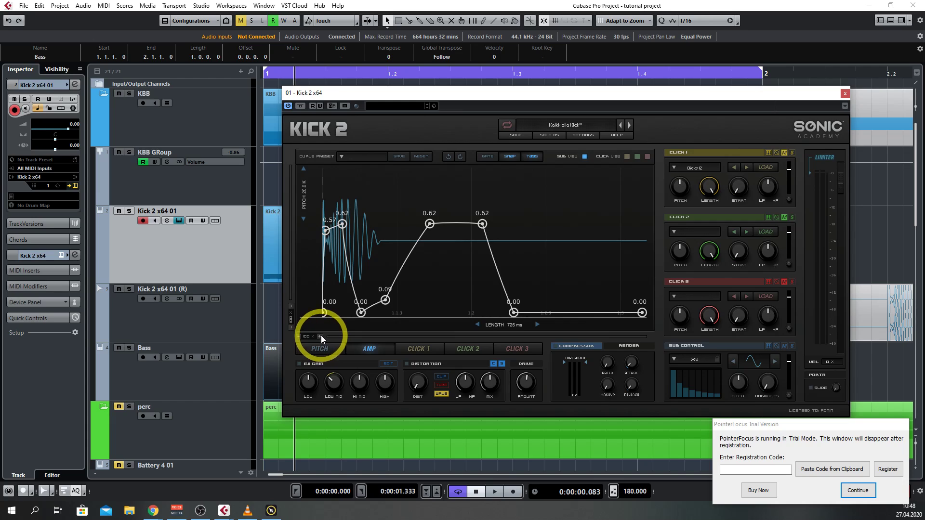
pyautogui.click(318, 350)
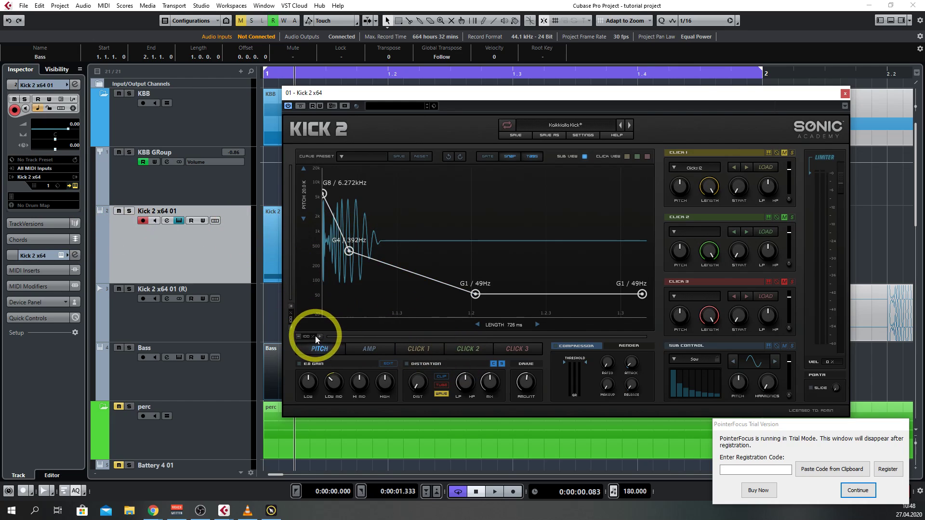
pyautogui.click(368, 348)
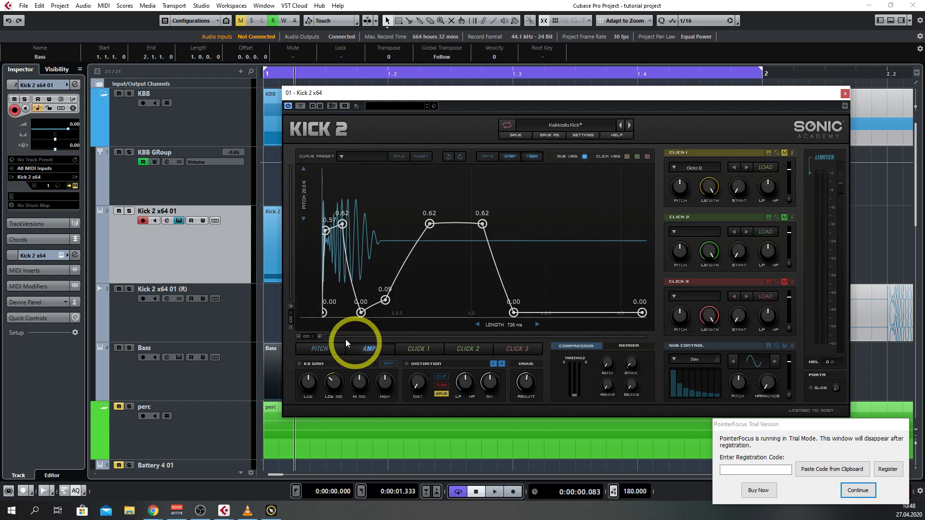
# Examine the start of Kick 2's amp envelope at higher magnification, restore the full envelope display, and close the instrument
pyautogui.click(320, 336)
pyautogui.click(320, 337)
pyautogui.click(320, 336)
pyautogui.click(320, 337)
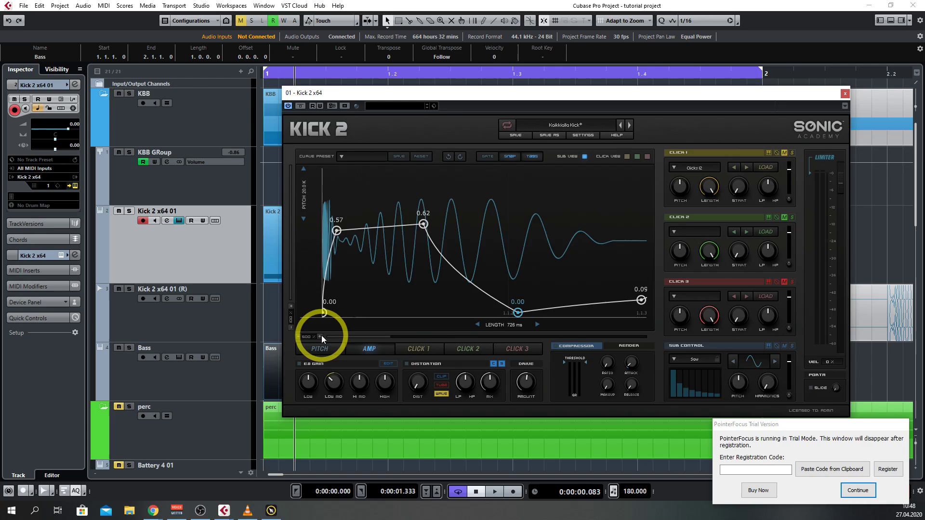
pyautogui.click(320, 337)
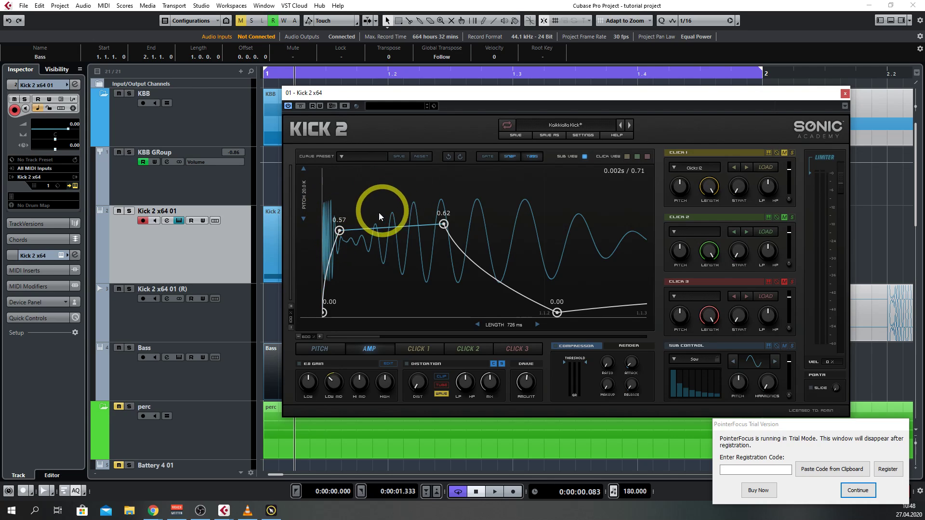
pyautogui.moveTo(324, 263); pyautogui.dragTo(337, 231)
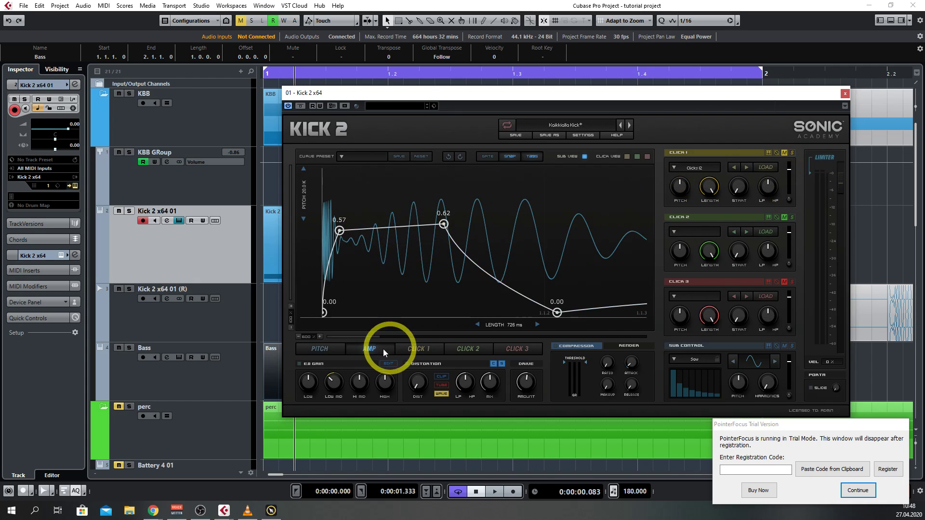
pyautogui.click(298, 337)
pyautogui.click(298, 336)
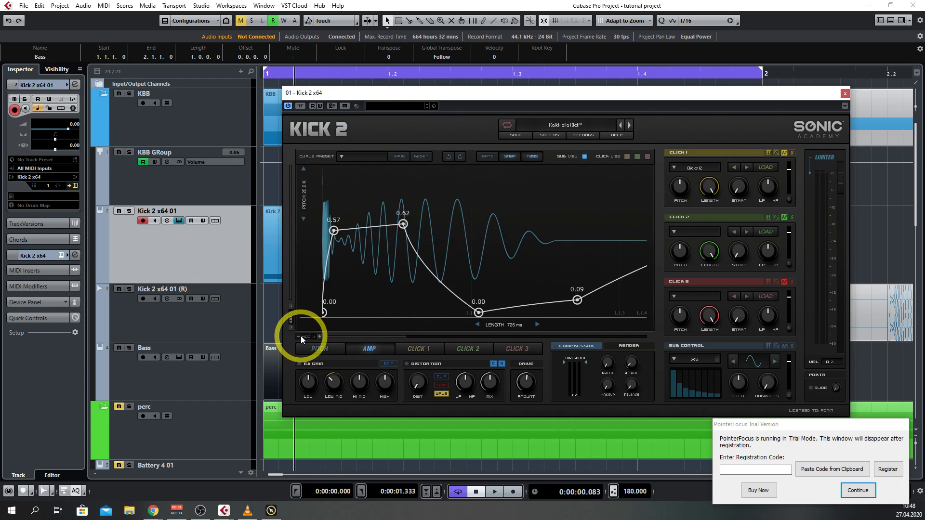
pyautogui.click(299, 336)
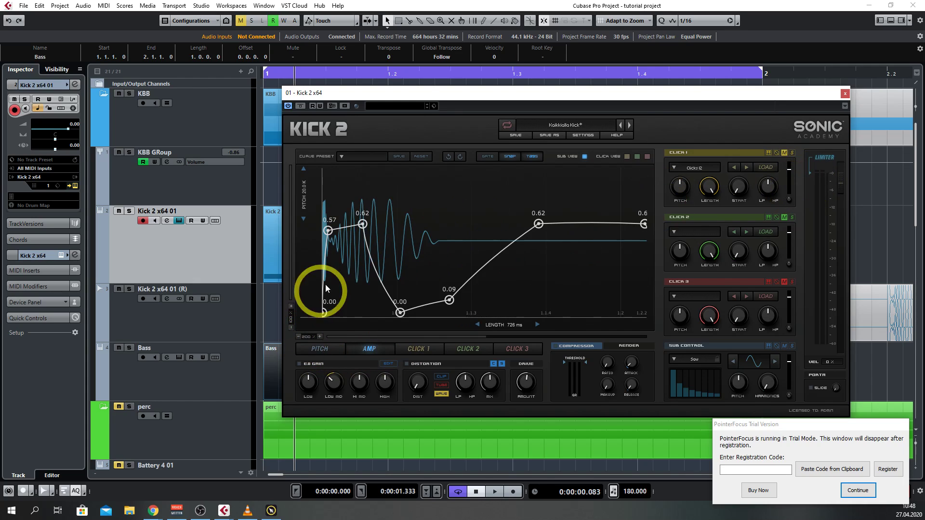
pyautogui.click(298, 336)
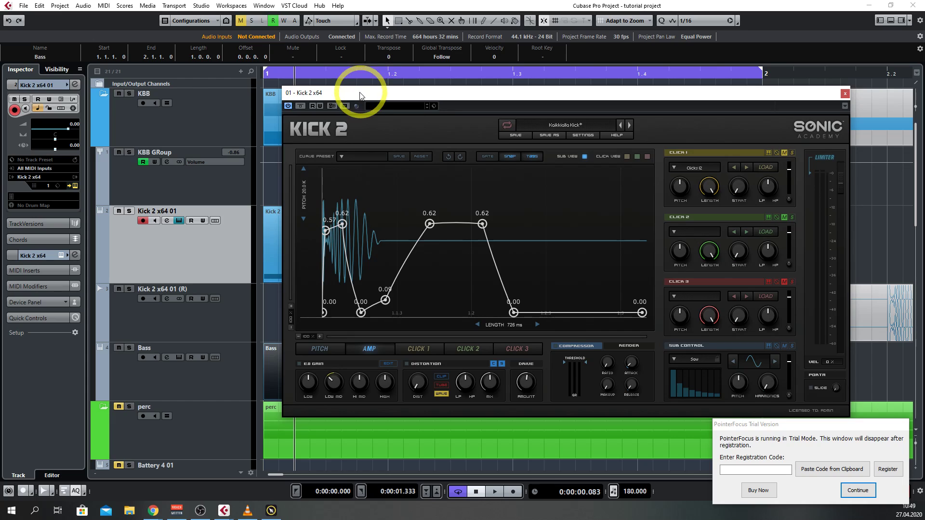
pyautogui.click(845, 94)
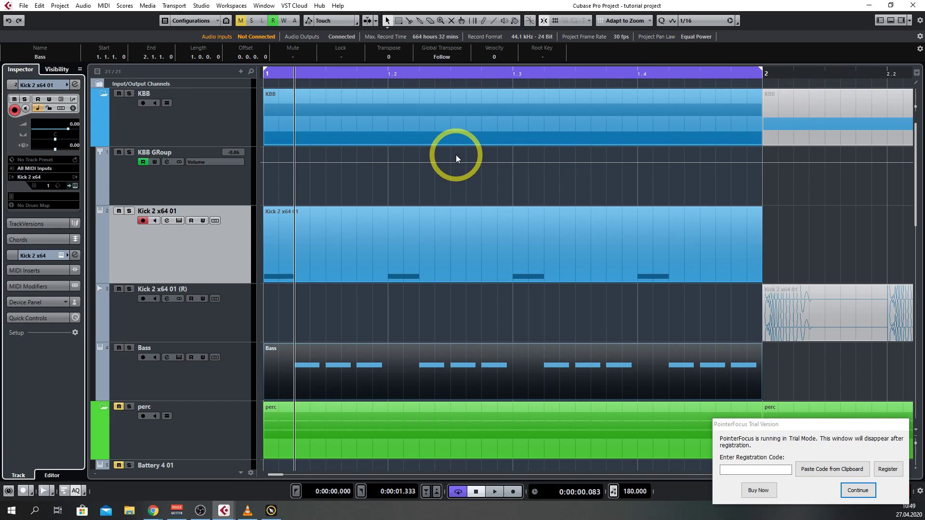
# Play the looped bar, mute the Bass track to hear the kick alone, and stop playback
pyautogui.press('space')
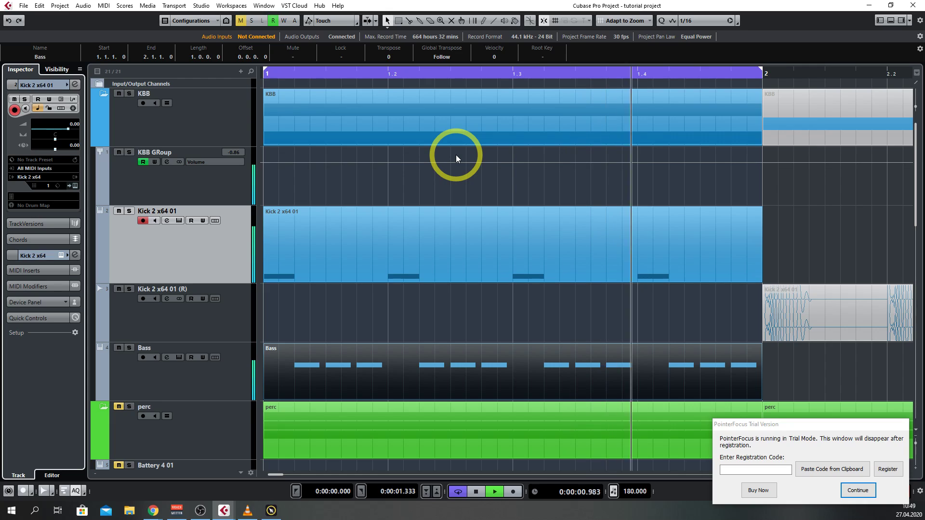
pyautogui.click(118, 347)
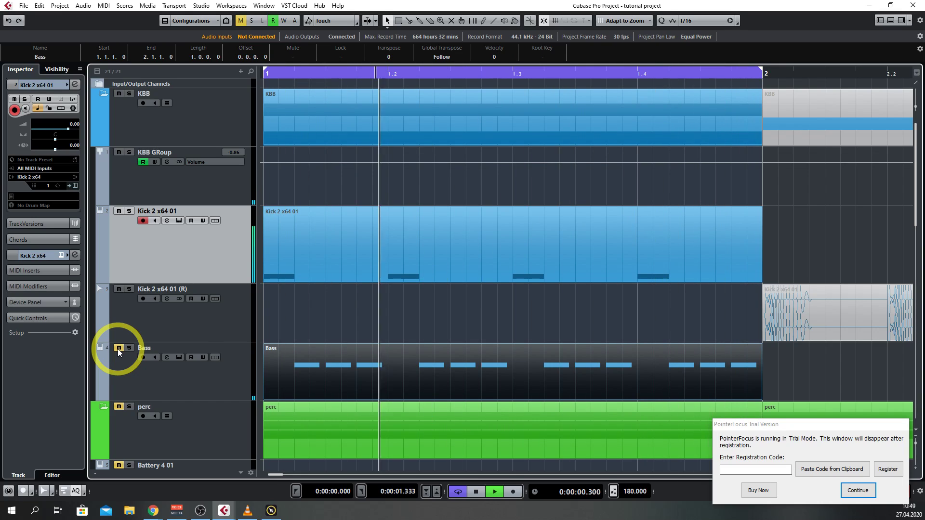
pyautogui.press('space')
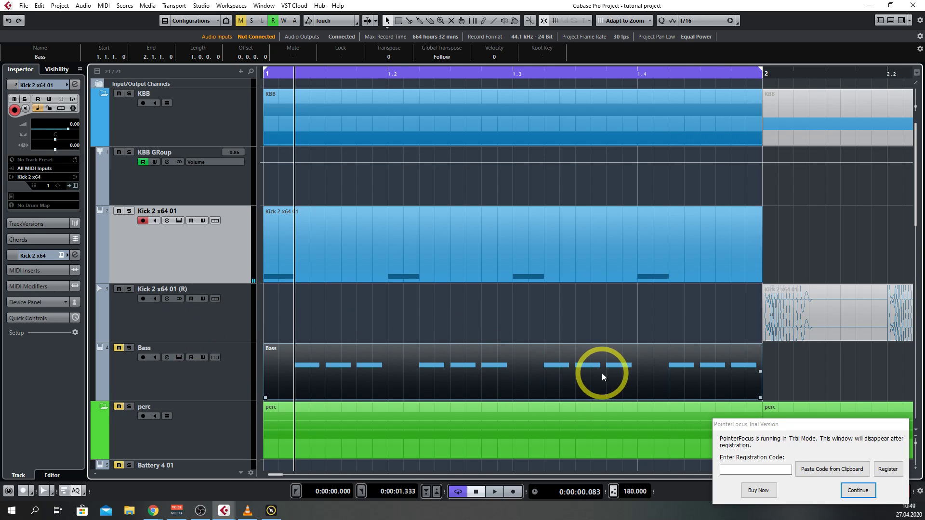
# Replace the clip on the Bass track with an empty part spanning bar 1 and open it for note editing
pyautogui.press('Delete')
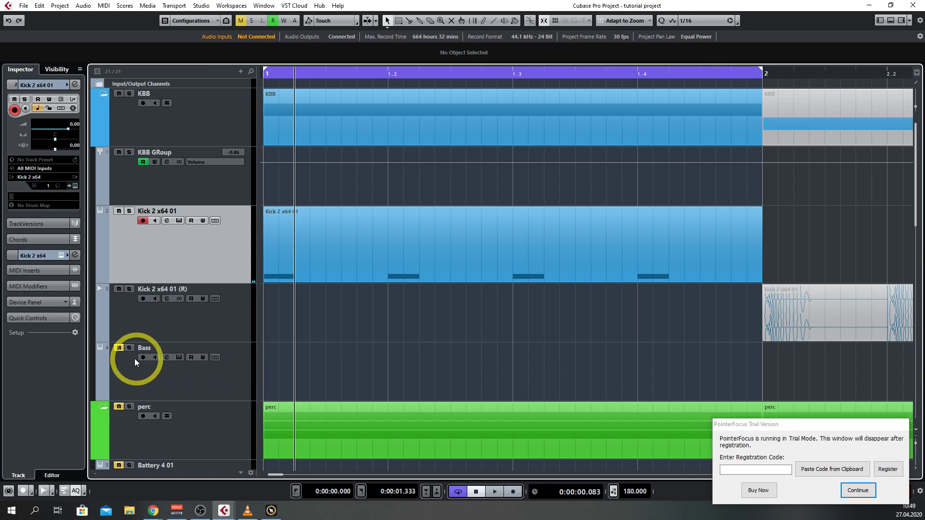
pyautogui.doubleClick(286, 370)
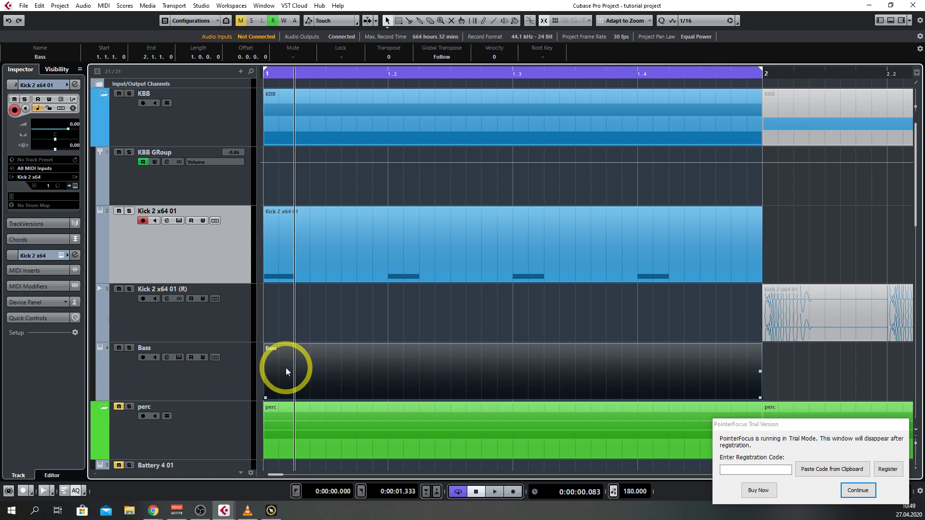
pyautogui.doubleClick(285, 370)
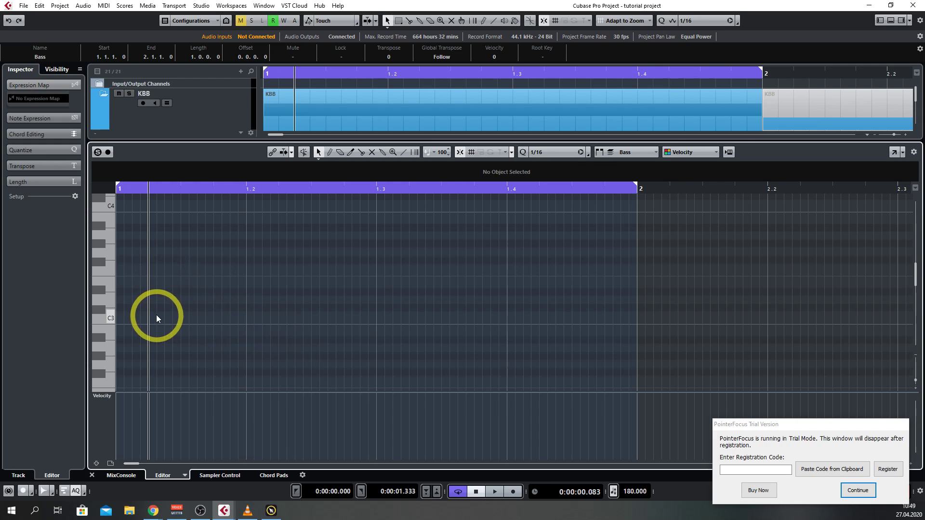
# Draw a sixteenth-long C3 note at 1.1.2 and duplicate it to fill the last three sixteenths of all four beats
pyautogui.press('8')
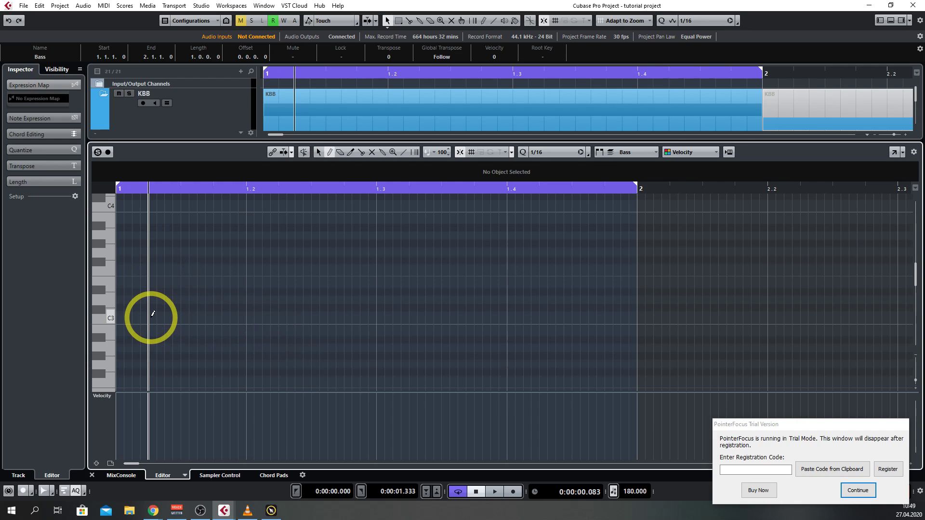
pyautogui.moveTo(151, 315); pyautogui.dragTo(179, 318)
pyautogui.press('1')
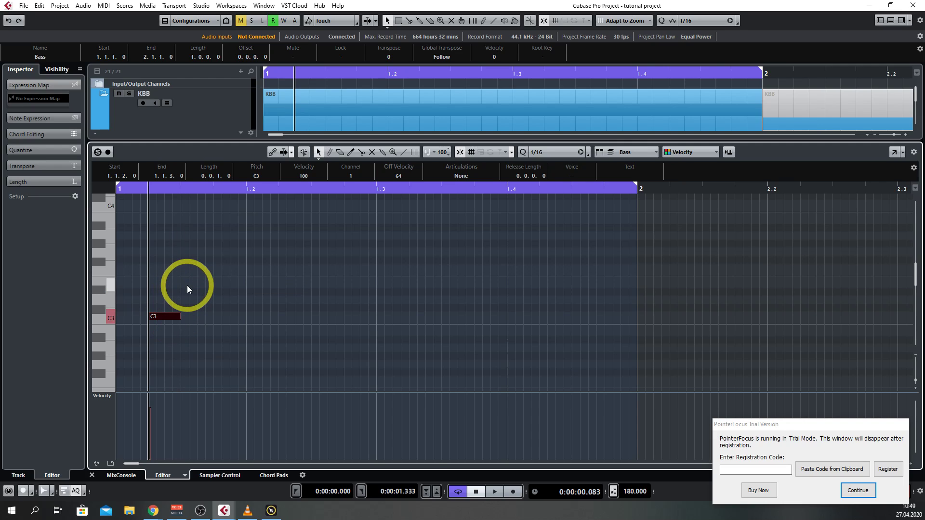
pyautogui.hotkey('ctrl', 'd')
pyautogui.hotkey('ctrl', 'd')
pyautogui.moveTo(254, 291); pyautogui.dragTo(298, 314)
pyautogui.moveTo(437, 282); pyautogui.dragTo(430, 322)
# Select all the bass notes and transpose them down to G0
pyautogui.moveTo(711, 273); pyautogui.dragTo(161, 350)
pyautogui.hotkey('shift', 'Down')
pyautogui.hotkey('shift', 'Down')
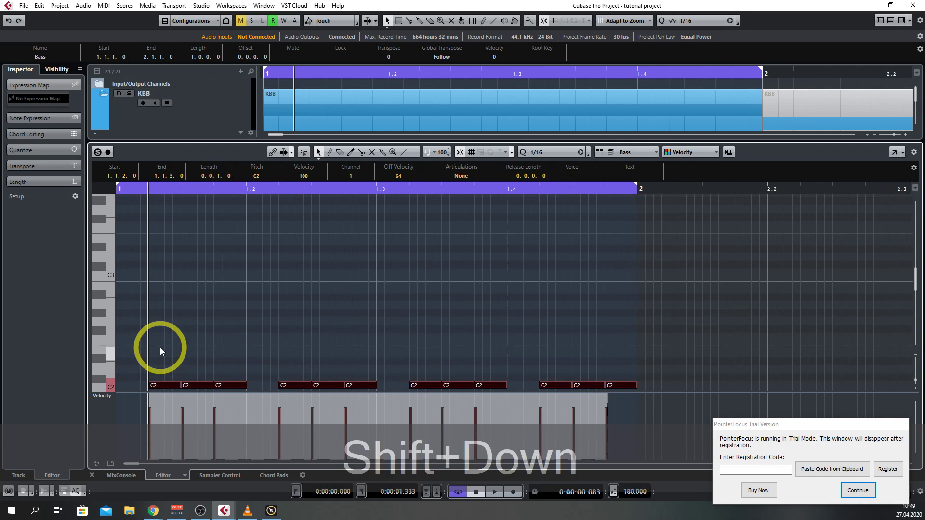
pyautogui.press('Down')
pyautogui.press('Down')
pyautogui.press('Down')
pyautogui.press('Down')
pyautogui.press('Down')
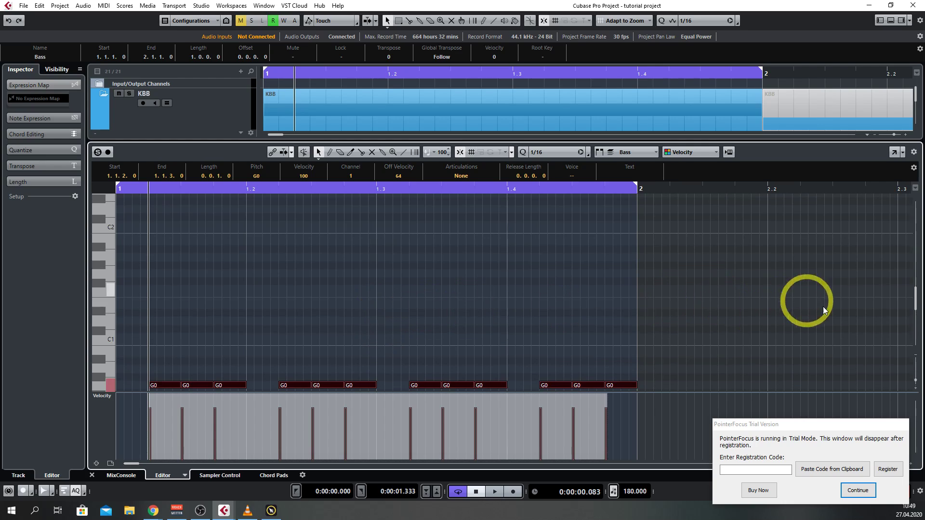
# Shorten all the selected bass notes to a length of 0.0.0.102
pyautogui.scroll(-5, 918, 302)
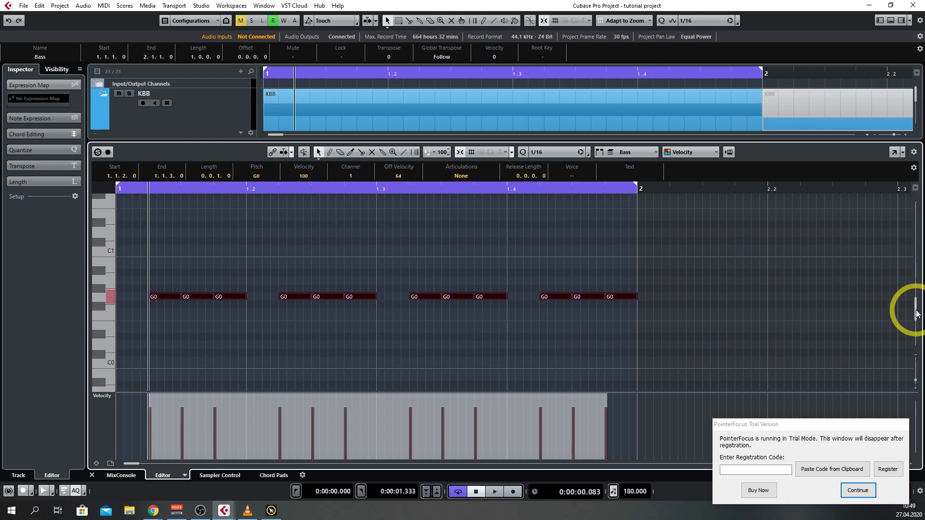
pyautogui.moveTo(249, 357); pyautogui.dragTo(149, 345)
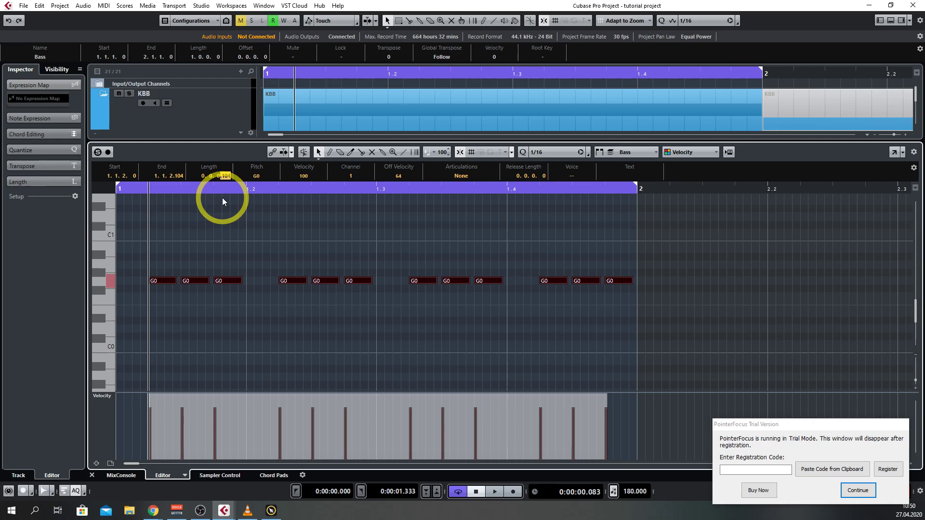
pyautogui.moveTo(223, 199); pyautogui.dragTo(291, 224)
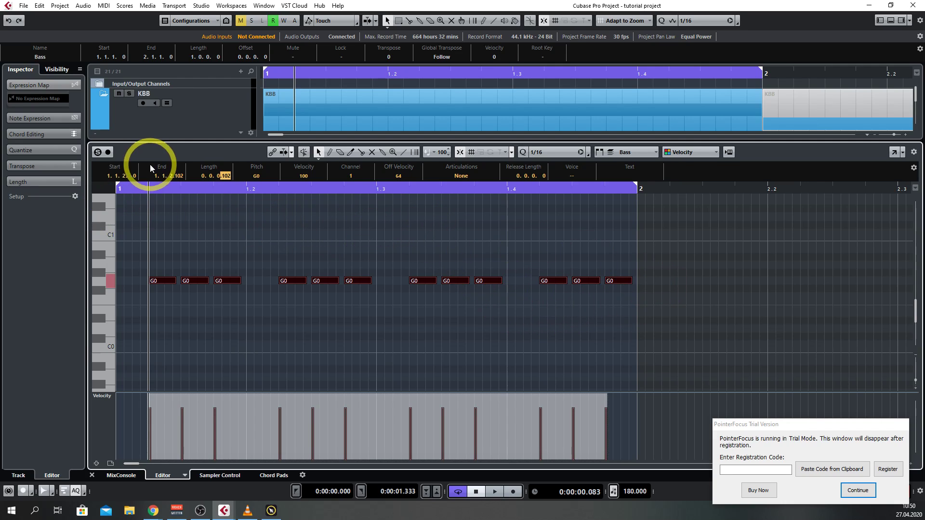
# Lower the velocity of the first bass note in each group of three to 76 and close the note editor
pyautogui.click(167, 280)
pyautogui.keyDown('shift'); pyautogui.click(294, 280); pyautogui.keyUp('shift')
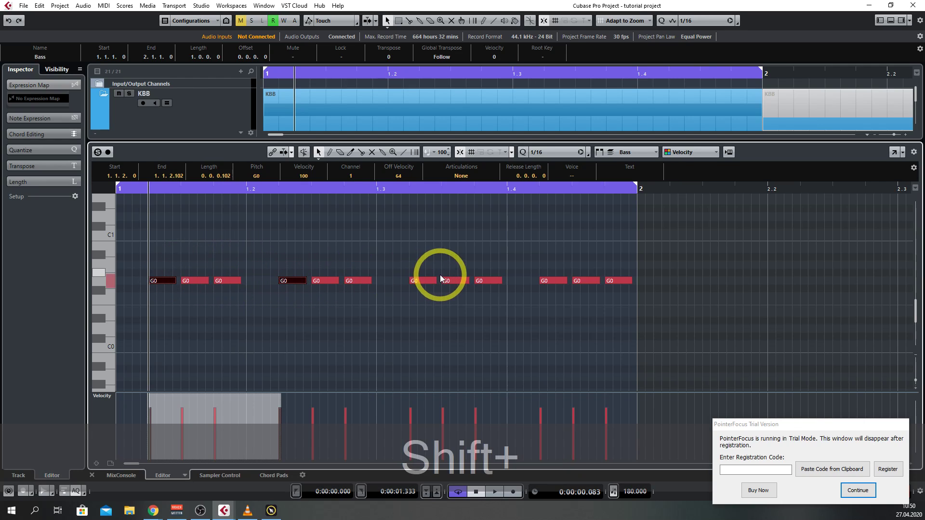
pyautogui.keyDown('shift'); pyautogui.click(417, 280); pyautogui.keyUp('shift')
pyautogui.keyDown('shift'); pyautogui.click(549, 280); pyautogui.keyUp('shift')
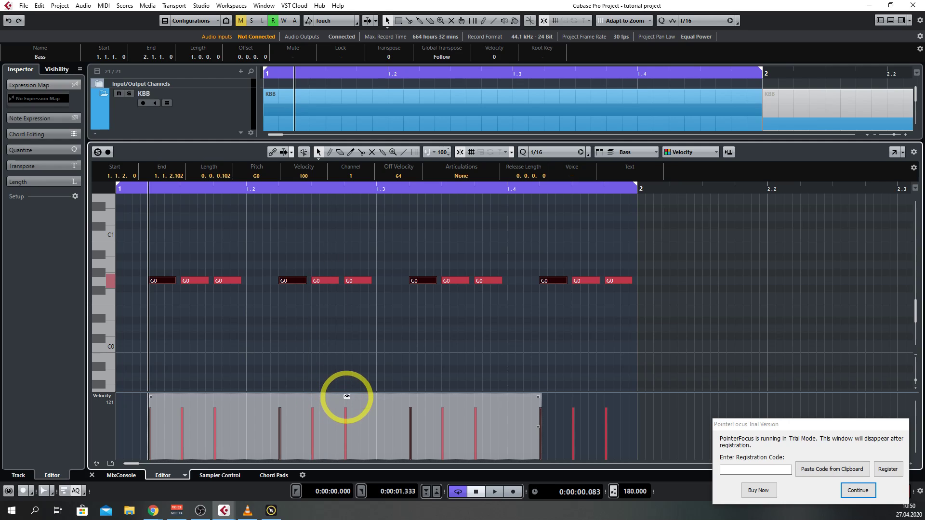
pyautogui.moveTo(345, 396); pyautogui.dragTo(351, 408)
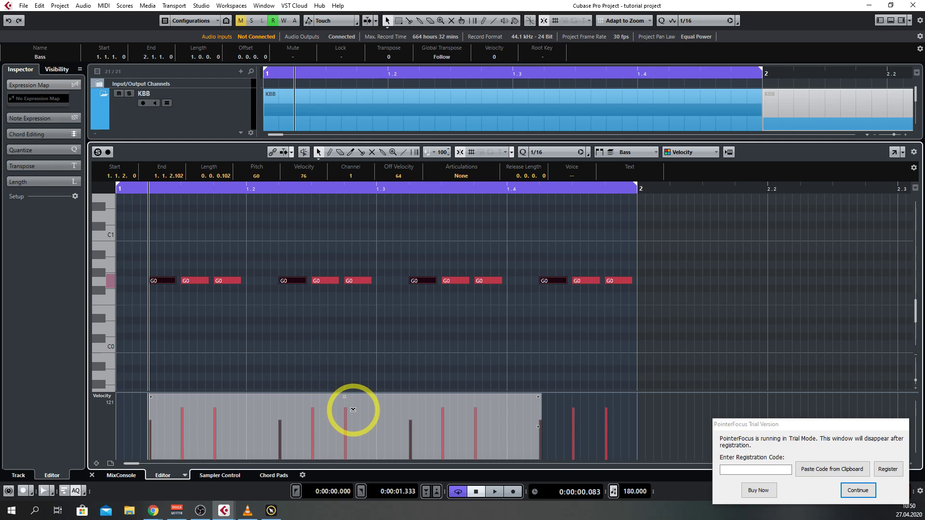
pyautogui.click(891, 21)
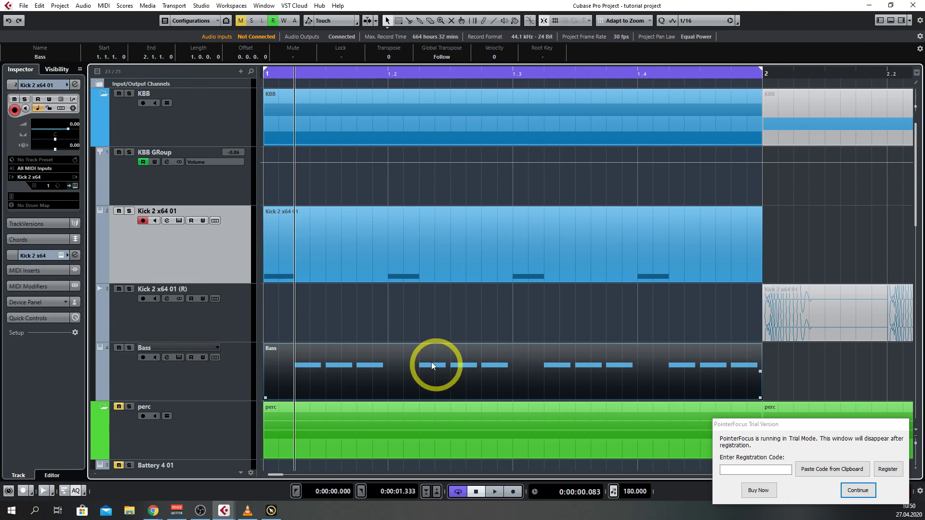
pyautogui.click(74, 185)
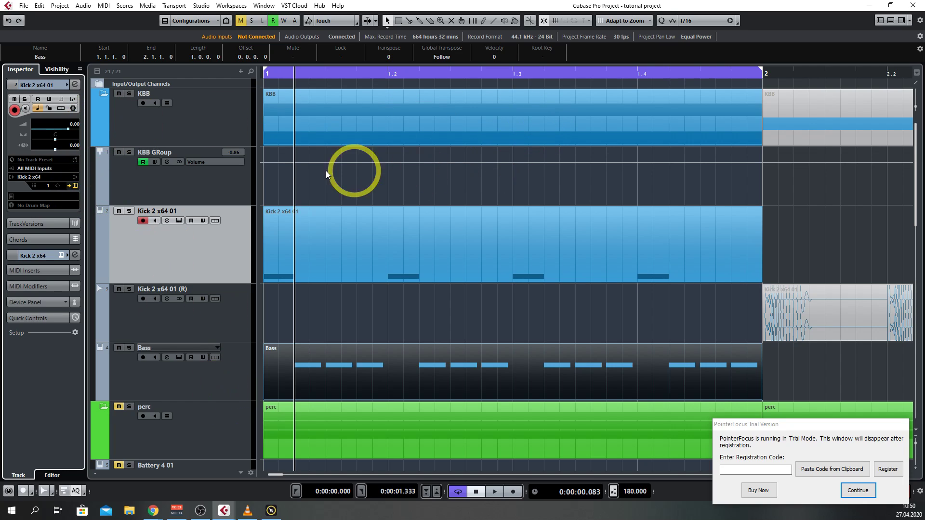
pyautogui.click(73, 108)
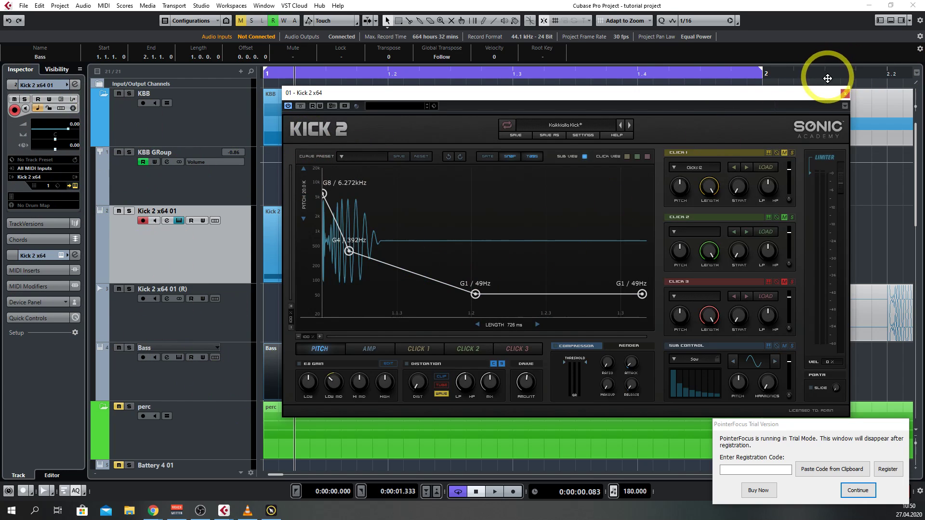
pyautogui.click(844, 94)
# Select the Bass track and open its VB-1 instrument
pyautogui.click(156, 392)
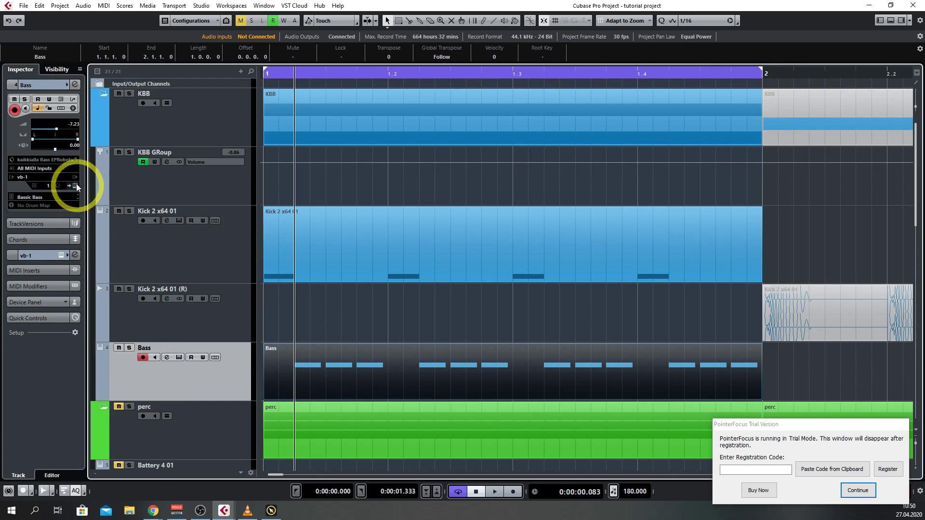
pyautogui.click(75, 186)
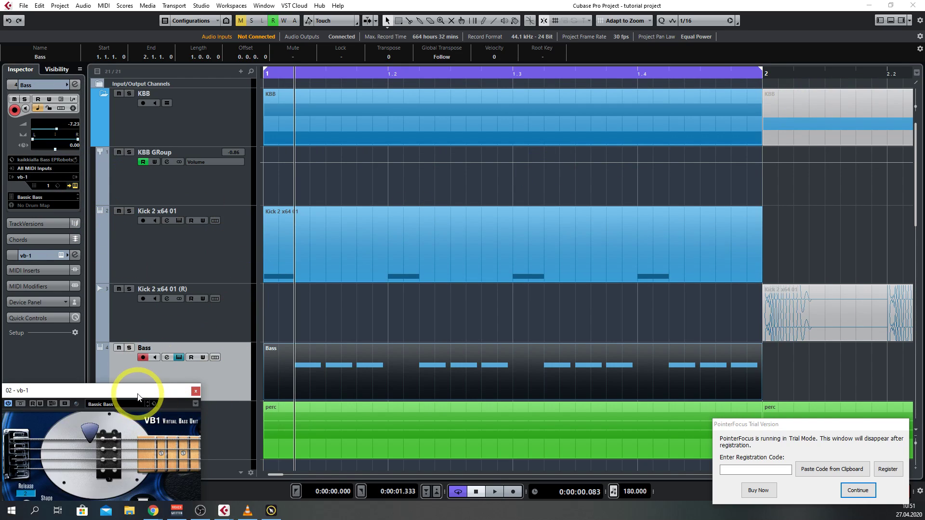
# Move the VB-1's pick and pickup toward the bridge and set the Damper to 85
pyautogui.moveTo(138, 390); pyautogui.dragTo(609, 128)
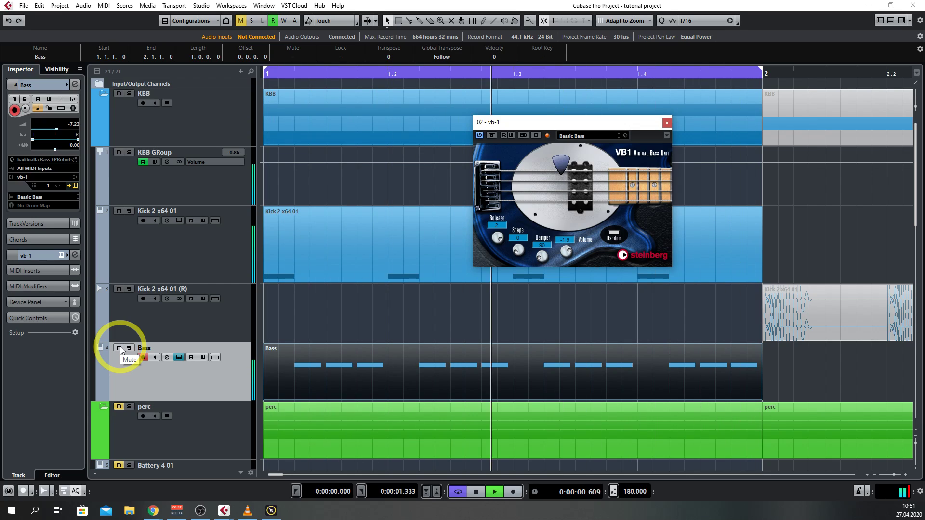
pyautogui.press('space')
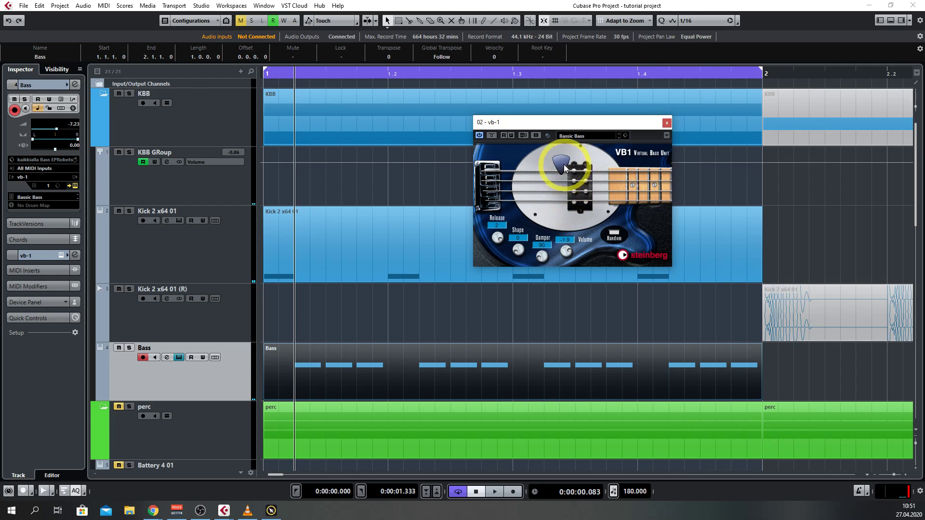
pyautogui.moveTo(563, 167); pyautogui.dragTo(510, 165)
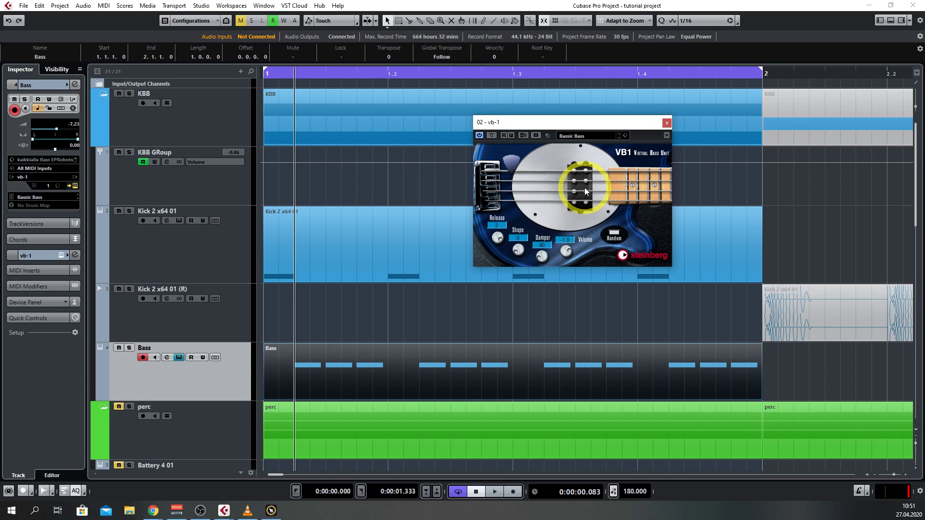
pyautogui.moveTo(585, 191); pyautogui.dragTo(537, 189)
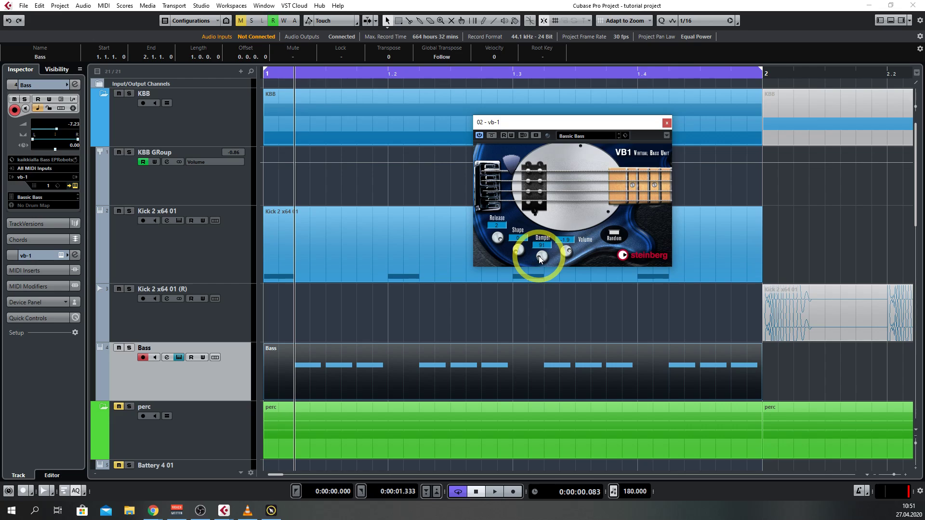
pyautogui.moveTo(539, 254); pyautogui.dragTo(537, 253)
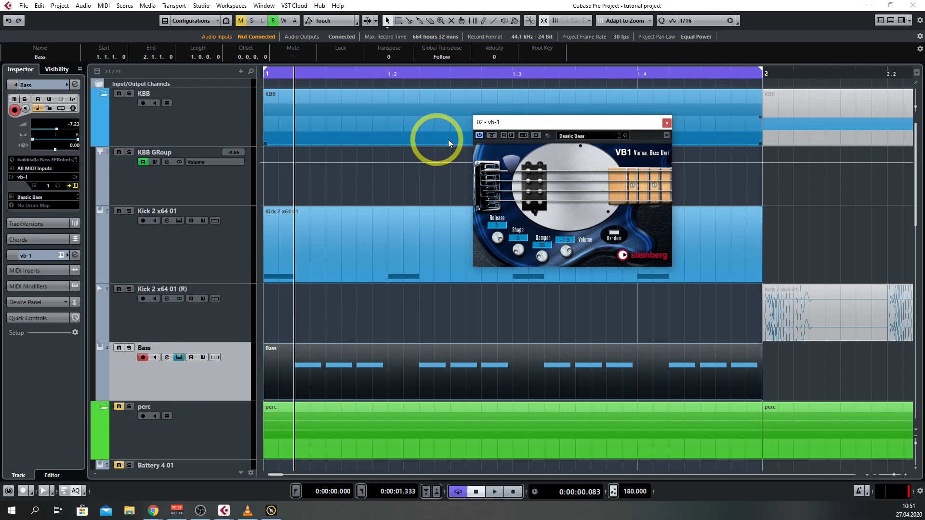
pyautogui.moveTo(556, 127); pyautogui.dragTo(670, 115)
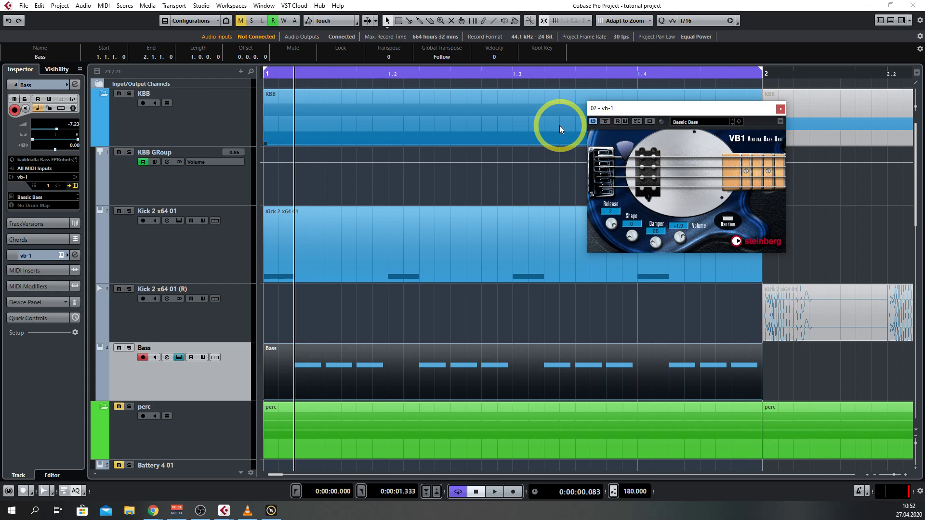
# Start playback and remove the NLS Channel, LinEQ, Quadrafuzz v2 and FabFilter inserts from the Bass track
pyautogui.press('space')
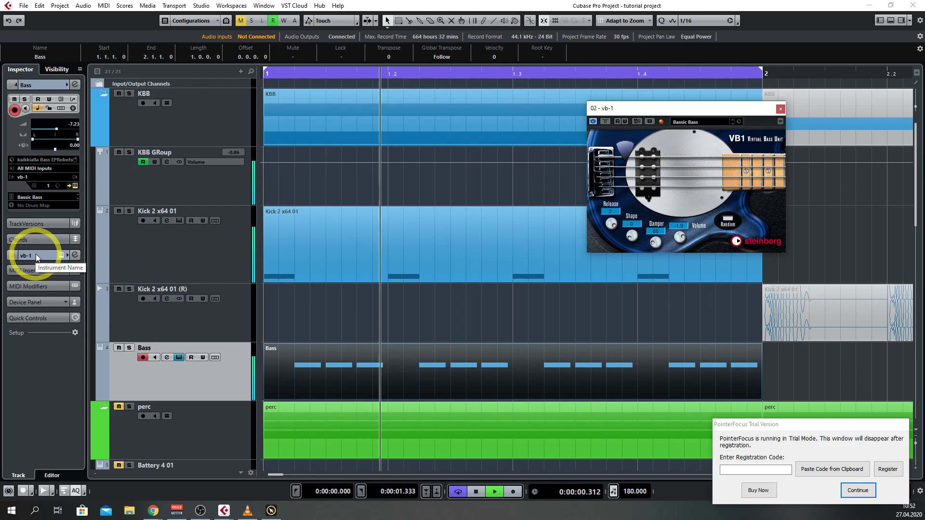
pyautogui.click(37, 253)
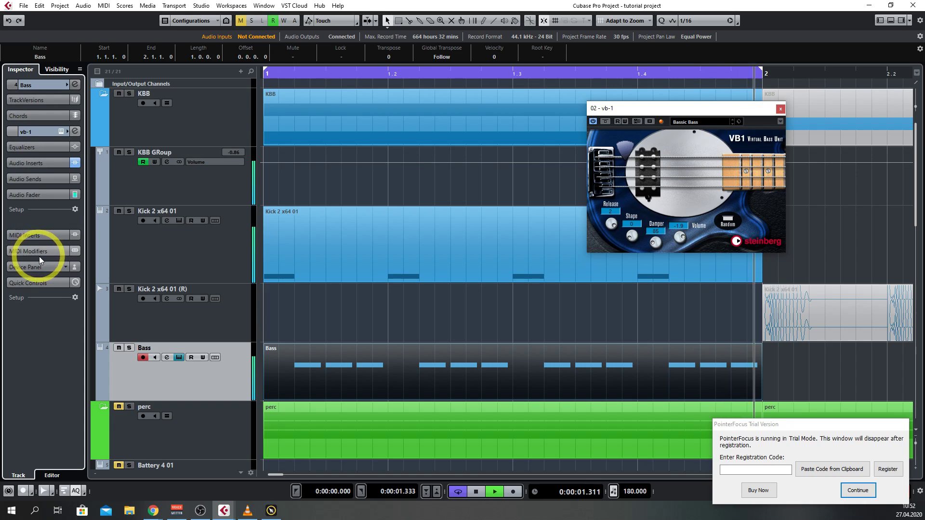
pyautogui.click(44, 163)
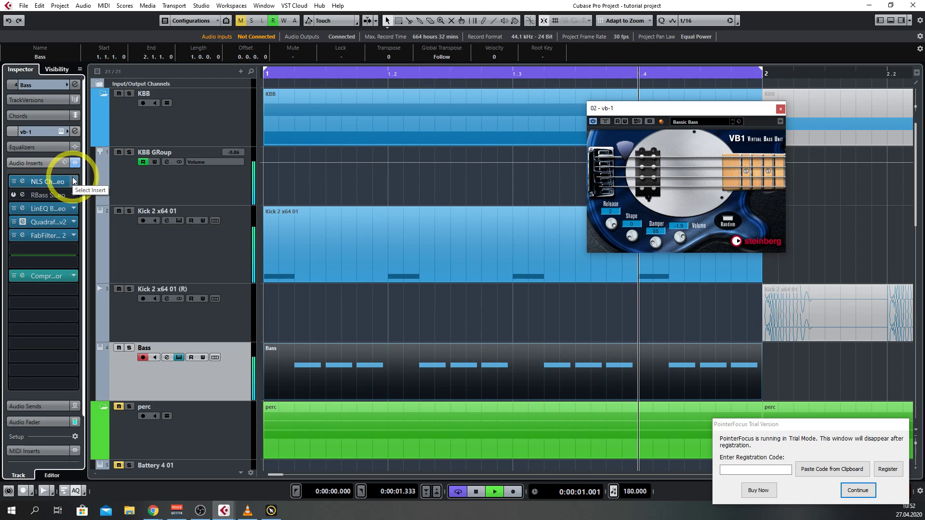
pyautogui.click(59, 183)
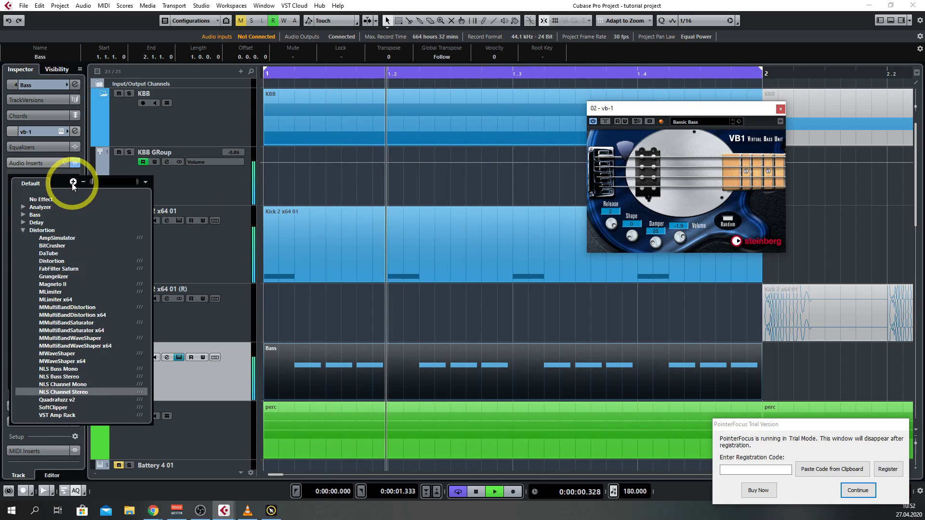
pyautogui.click(45, 196)
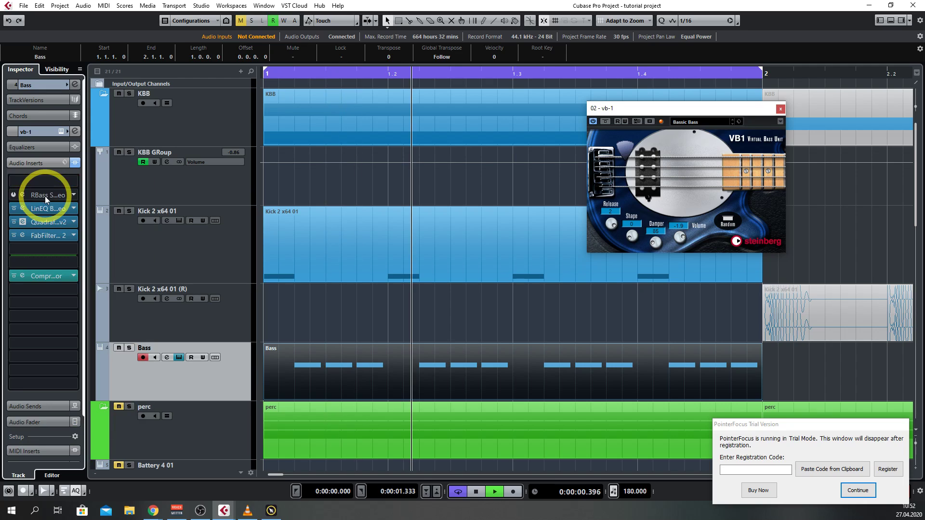
pyautogui.click(68, 208)
pyautogui.click(40, 222)
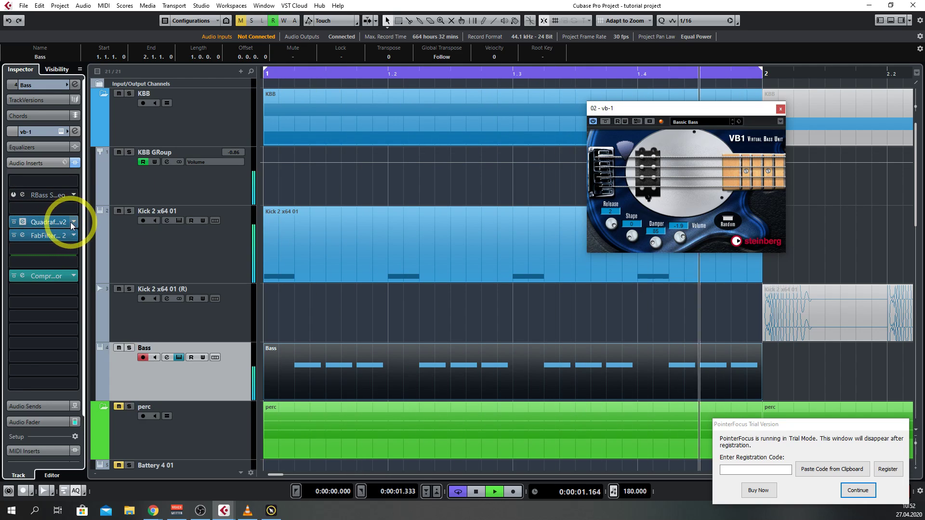
pyautogui.click(70, 221)
pyautogui.click(43, 236)
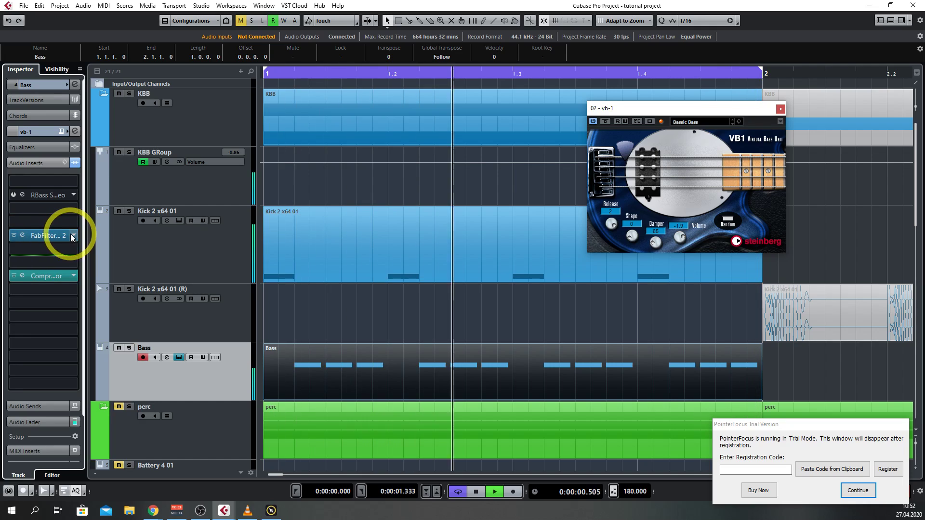
pyautogui.click(71, 235)
pyautogui.click(38, 248)
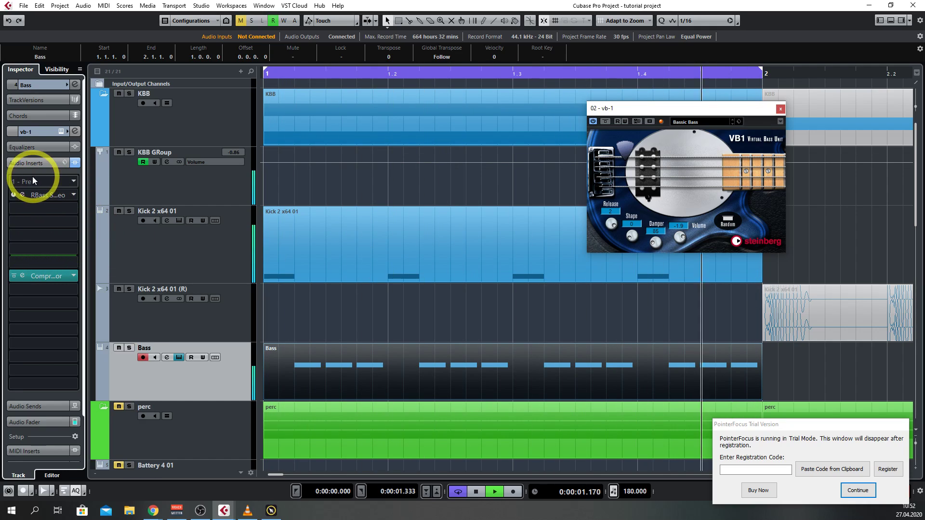
# Load NLS Channel Stereo in the Bass track's first insert slot, using the Mike console with Drive at 8.0
pyautogui.click(74, 182)
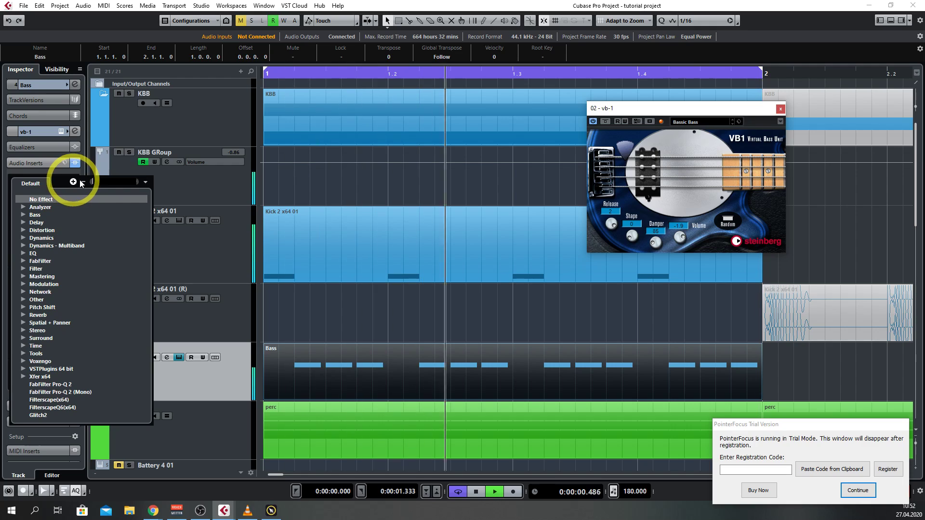
pyautogui.write('nls')
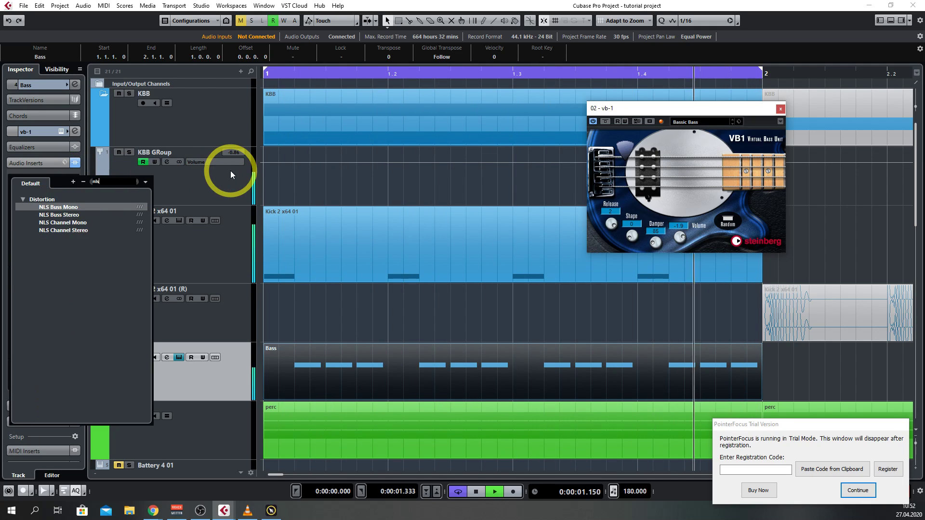
pyautogui.click(75, 230)
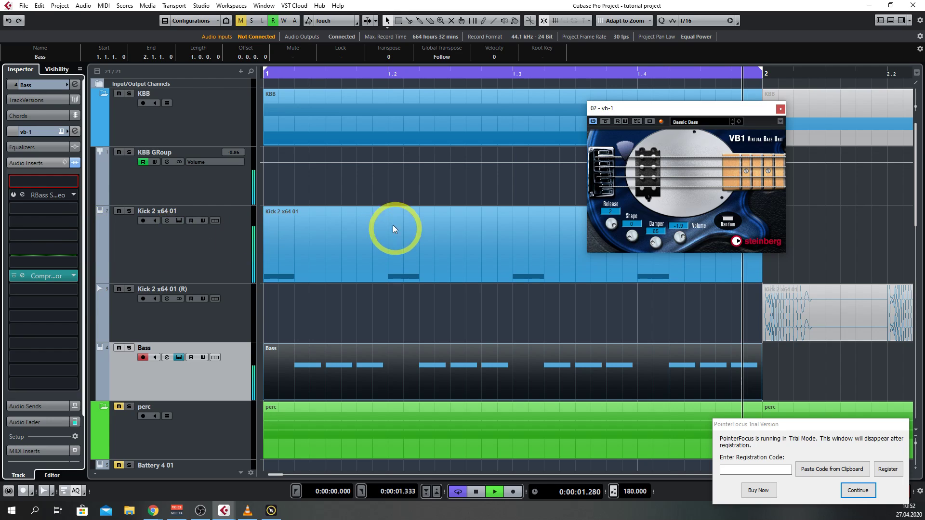
pyautogui.moveTo(171, 14); pyautogui.dragTo(446, 150)
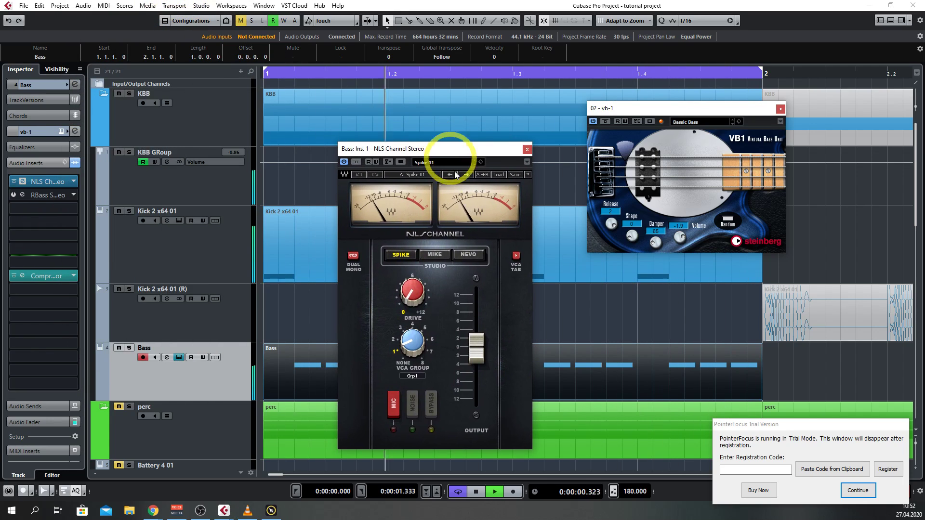
pyautogui.click(432, 254)
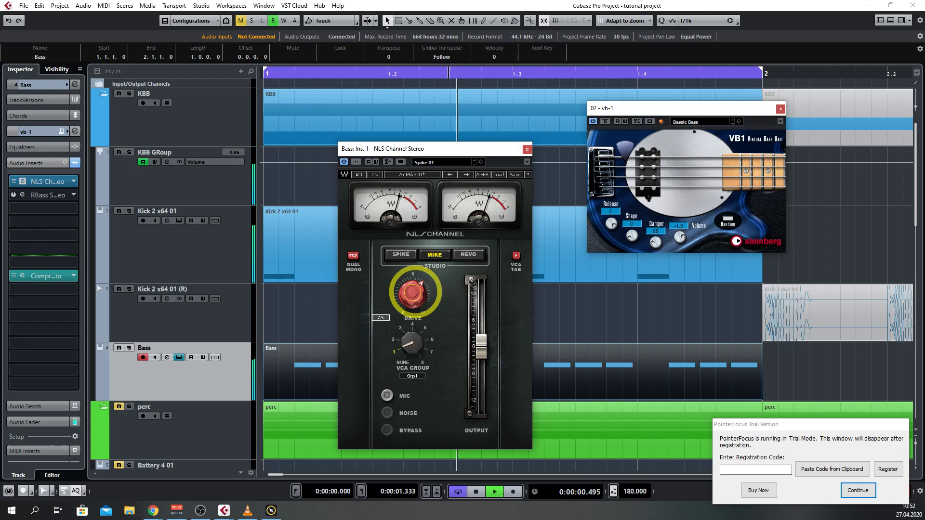
pyautogui.moveTo(417, 278)
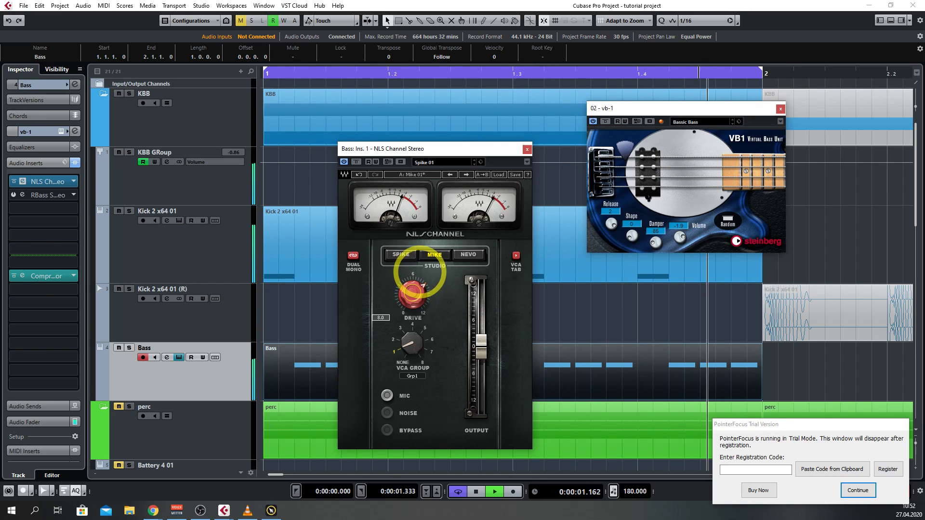
# Load Quadrafuzz v2 in the Bass track's third insert slot
pyautogui.moveTo(59, 198); pyautogui.dragTo(55, 207)
pyautogui.click(55, 207)
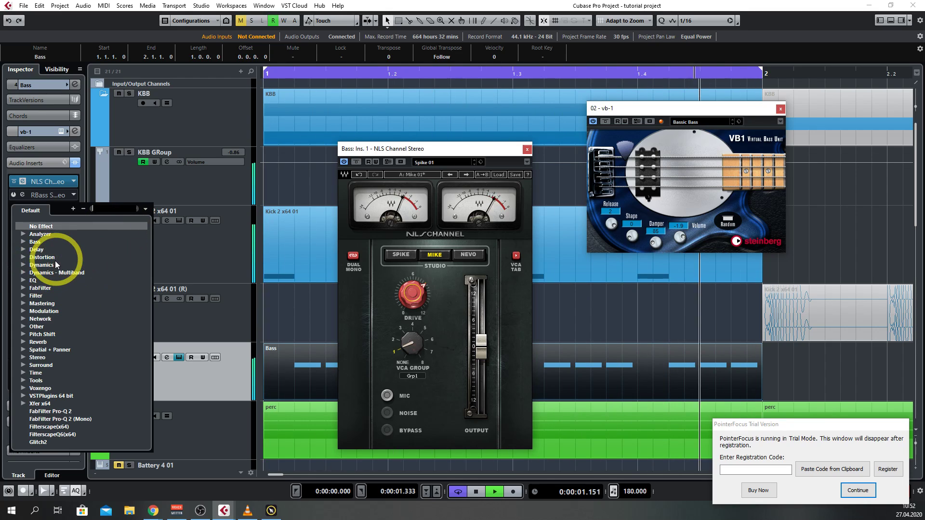
pyautogui.click(22, 281)
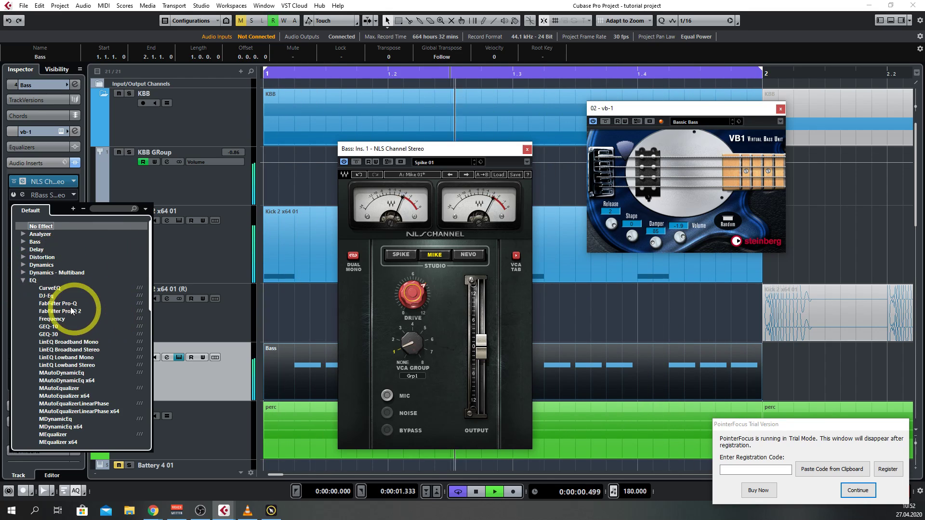
pyautogui.scroll(-2, 120, 309)
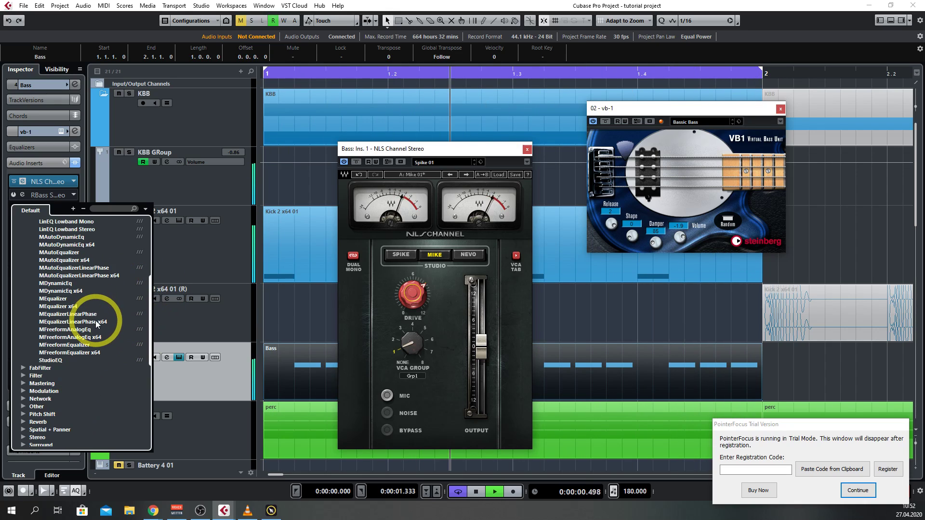
pyautogui.scroll(2, 92, 322)
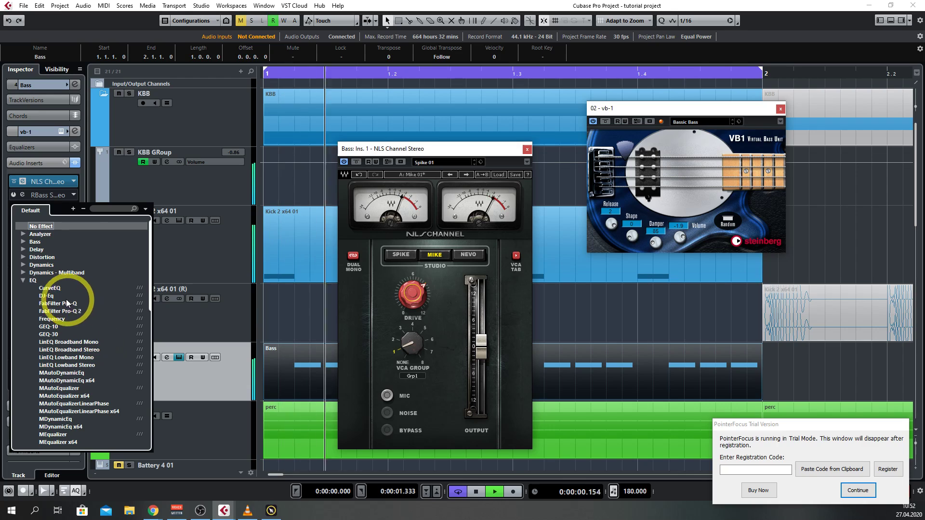
pyautogui.click(24, 280)
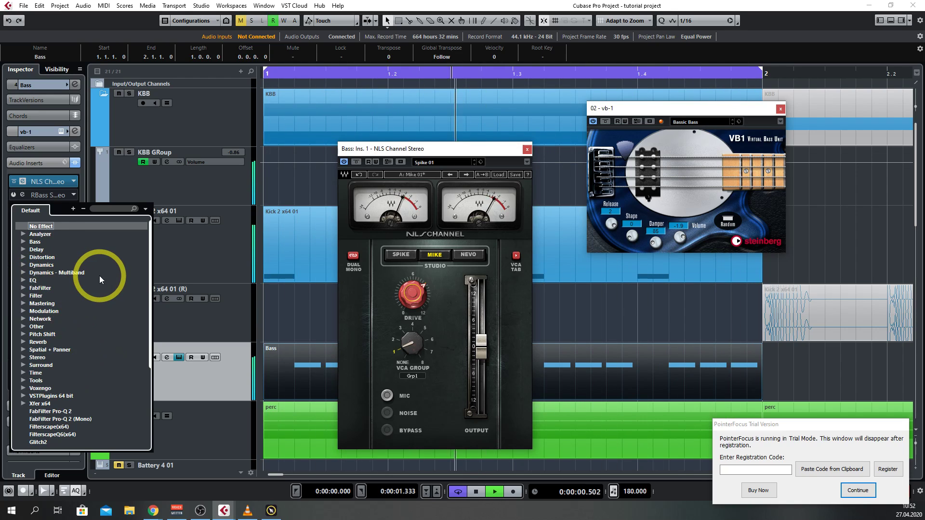
pyautogui.click(113, 211)
pyautogui.write('quadra')
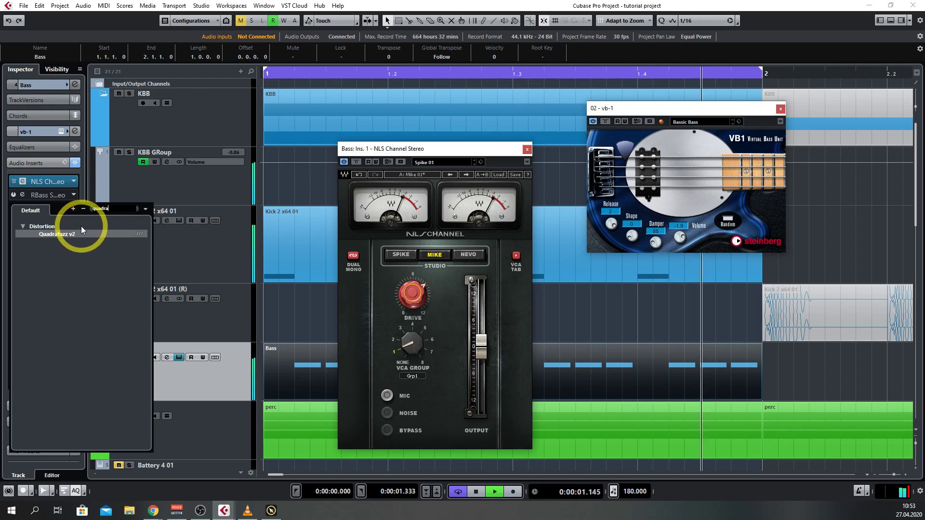
pyautogui.click(65, 233)
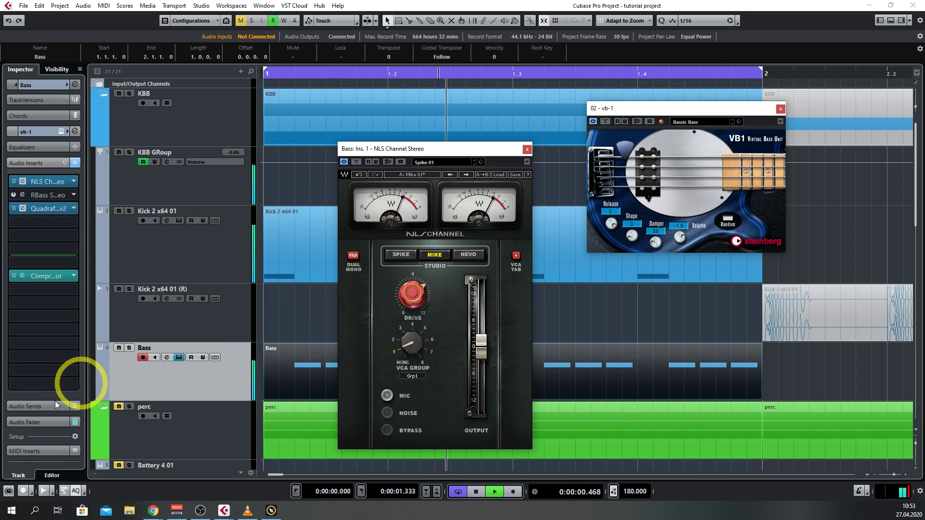
# Restart playback, then lower the output of Quadrafuzz v2's fourth band to about -7.9 dB
pyautogui.press('space')
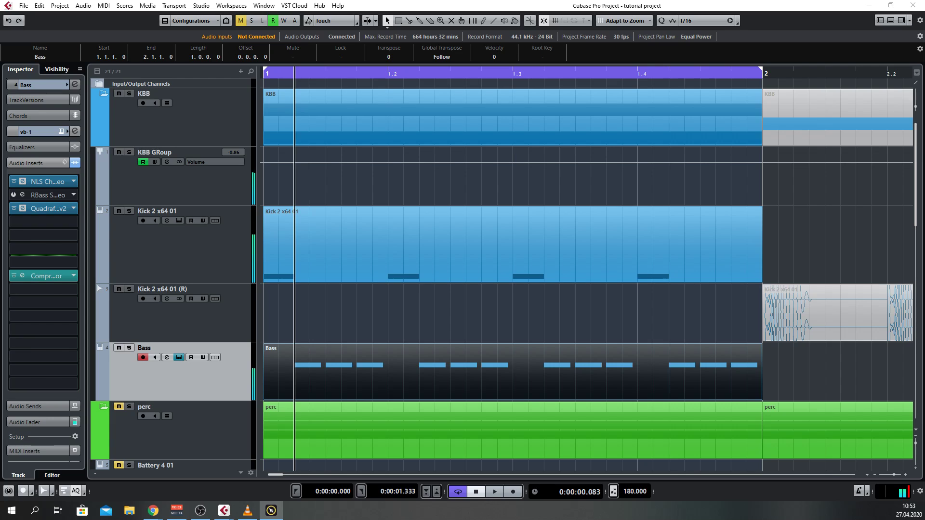
pyautogui.click(330, 78)
pyautogui.press('space')
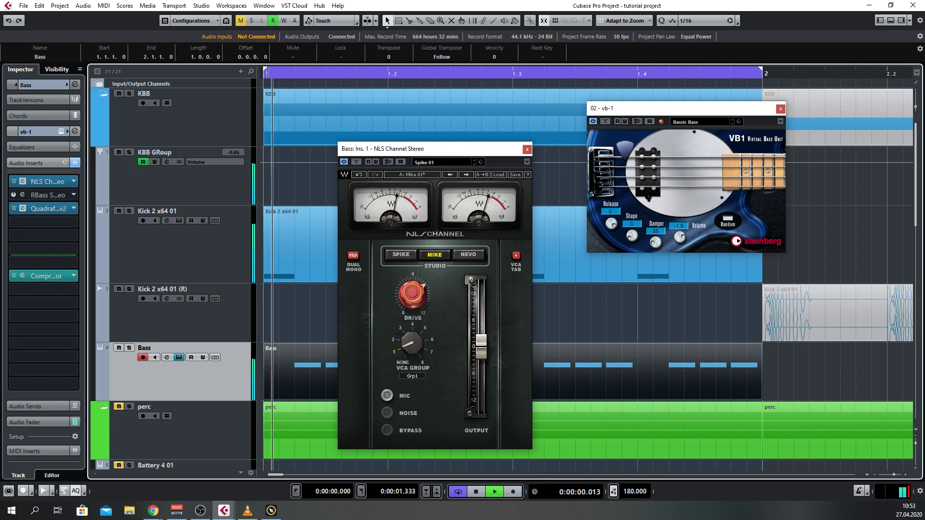
pyautogui.click(23, 209)
pyautogui.moveTo(486, 82); pyautogui.dragTo(457, 86)
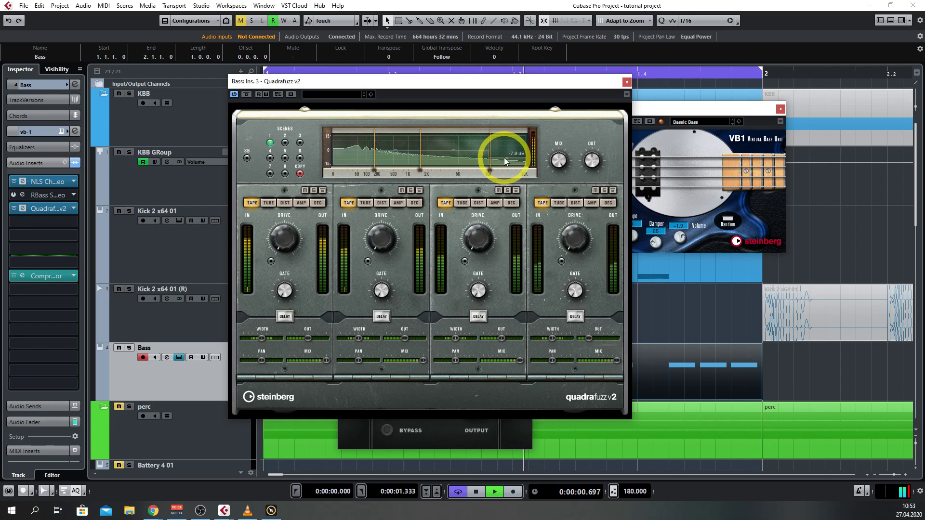
# Widen Quadrafuzz v2's second band to 124% and its third band to about 139%
pyautogui.moveTo(382, 241); pyautogui.dragTo(378, 212)
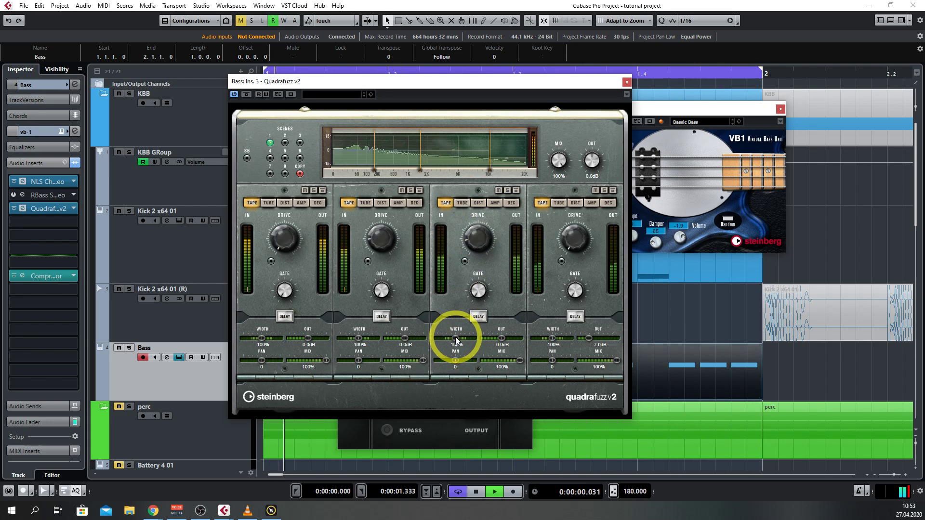
pyautogui.moveTo(463, 340); pyautogui.dragTo(465, 339)
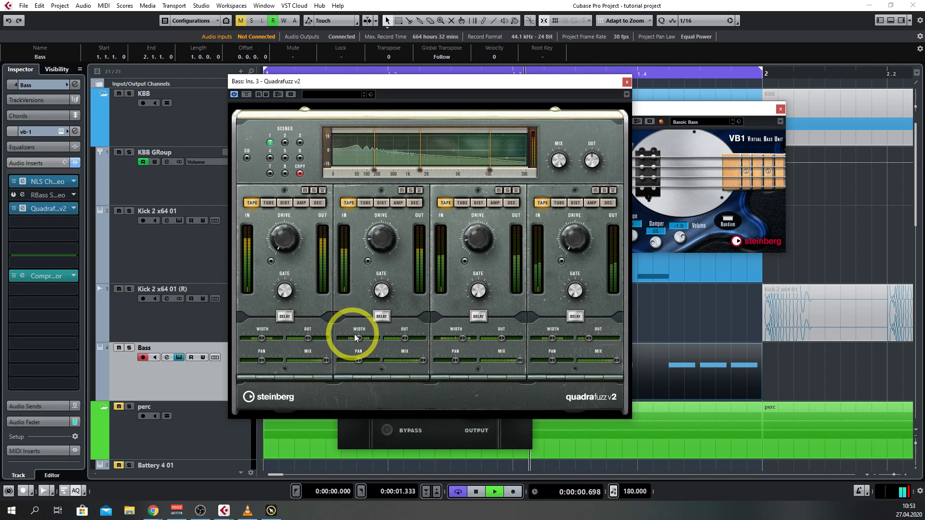
pyautogui.moveTo(354, 337); pyautogui.dragTo(364, 337)
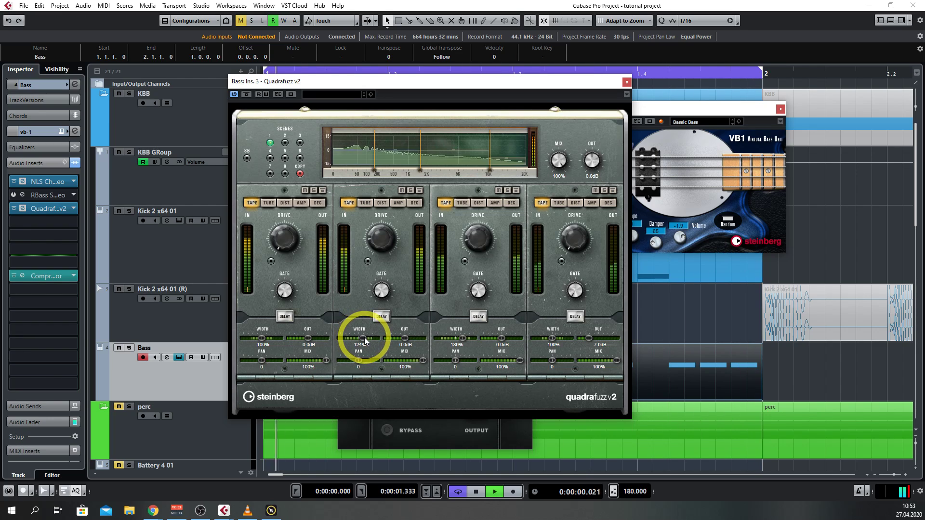
pyautogui.click(501, 344)
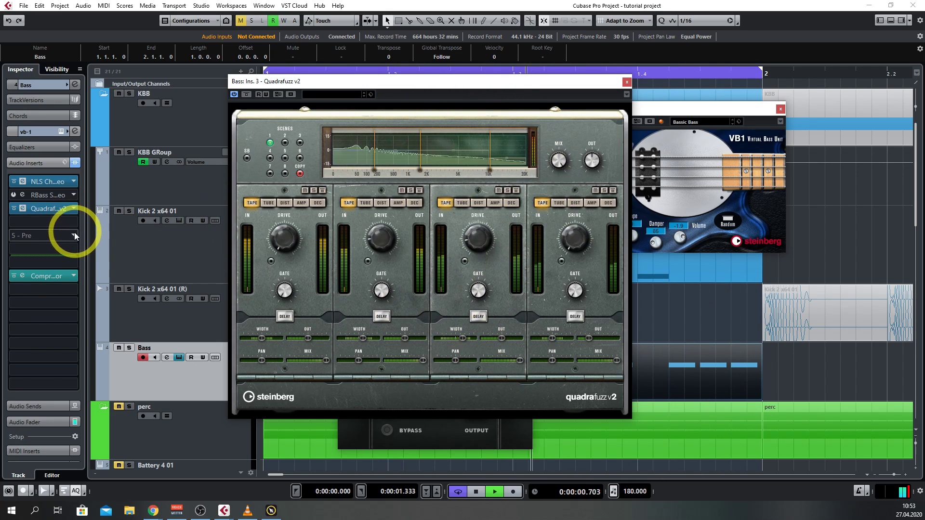
# Move Quadrafuzz v2 to the Bass track's fourth insert slot and load LinEQ Broadband Stereo in the third
pyautogui.moveTo(54, 206); pyautogui.dragTo(54, 221)
pyautogui.click(68, 211)
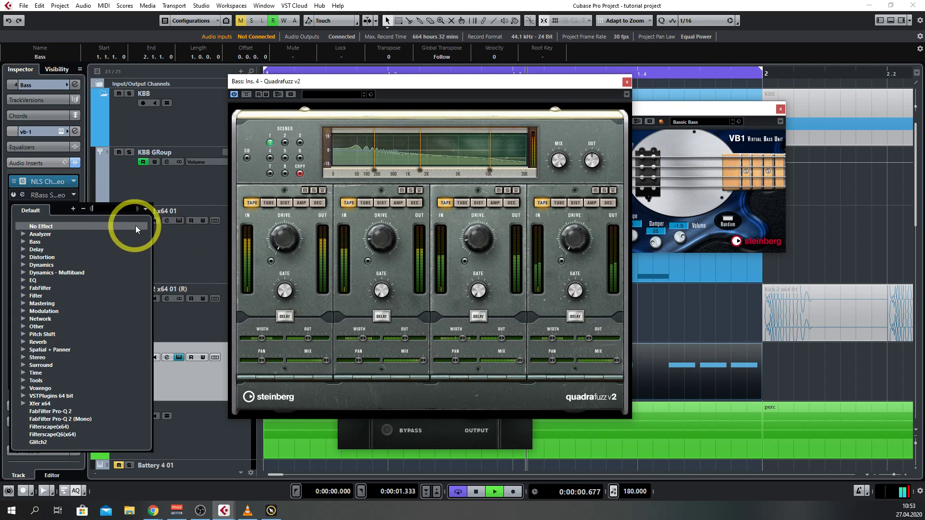
pyautogui.write('lin')
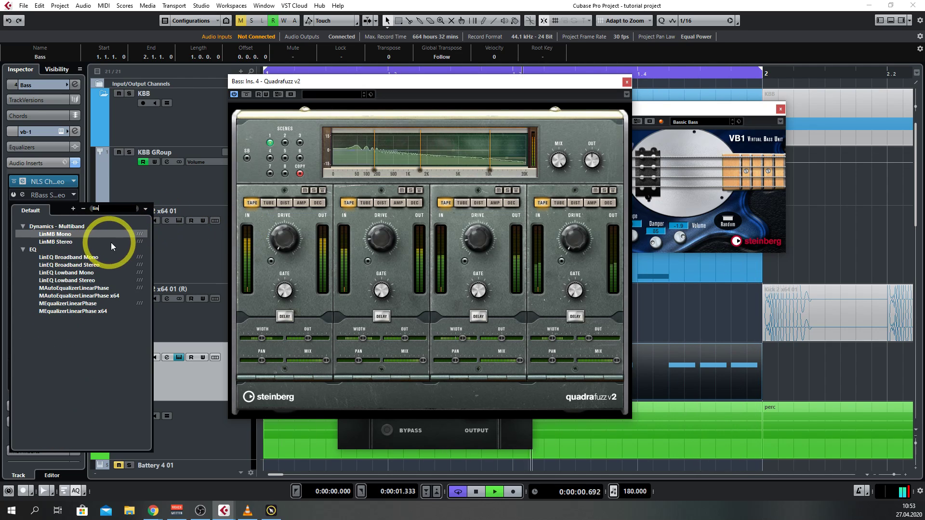
pyautogui.click(96, 265)
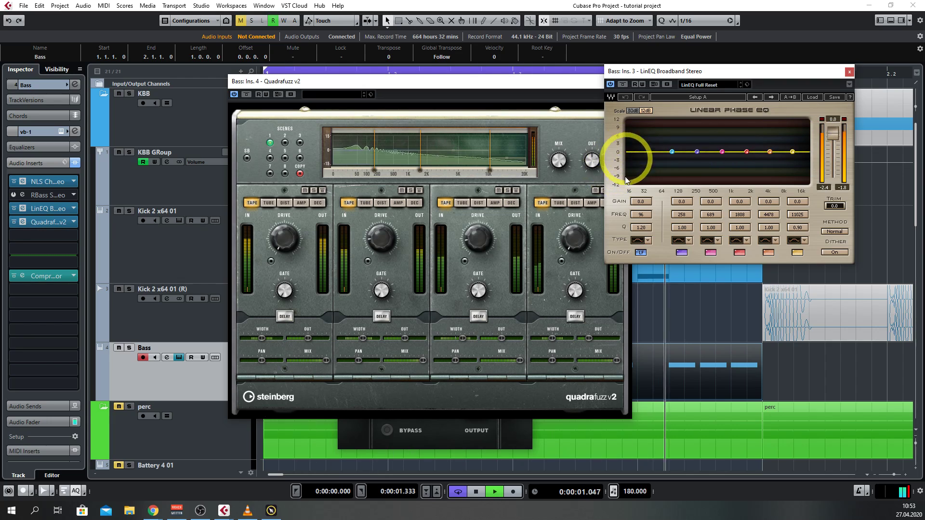
# Change LinEQ's lowest band to a Hi-Pass filter and set its frequency to 52 Hz
pyautogui.click(647, 241)
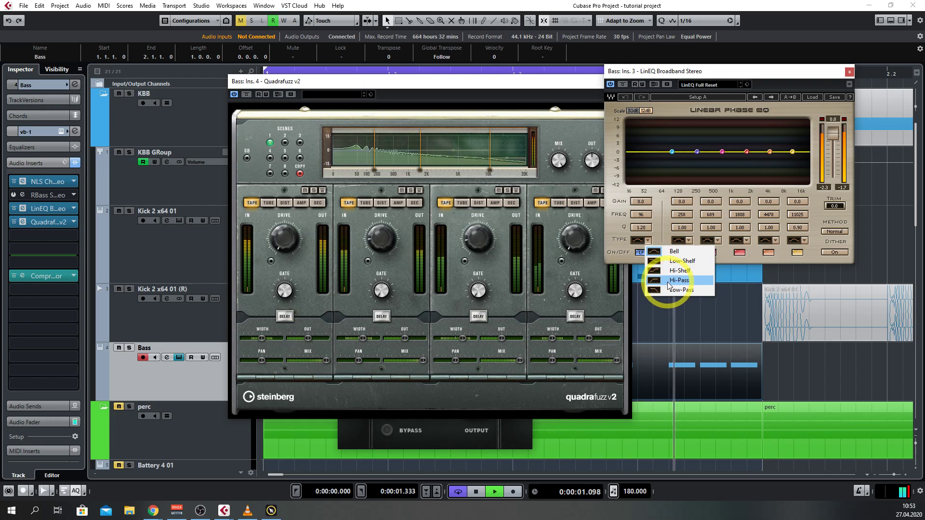
pyautogui.click(678, 292)
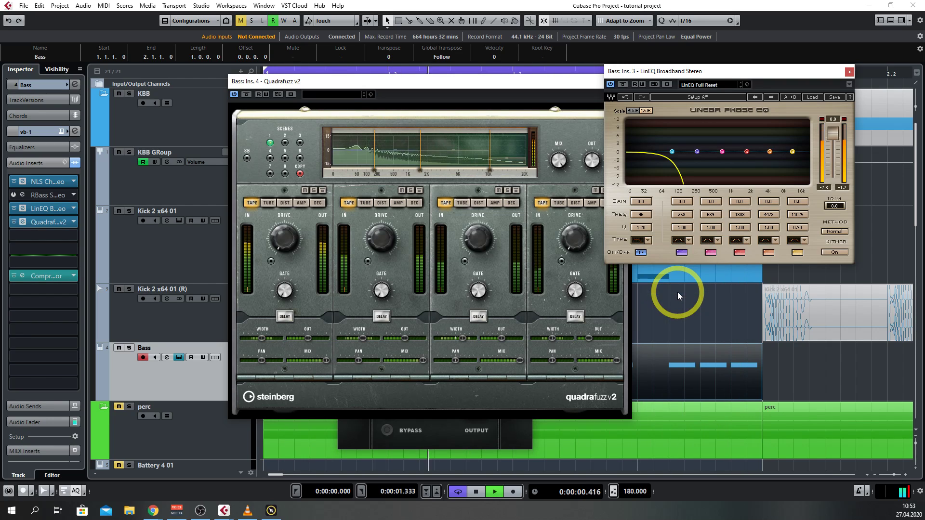
pyautogui.click(647, 241)
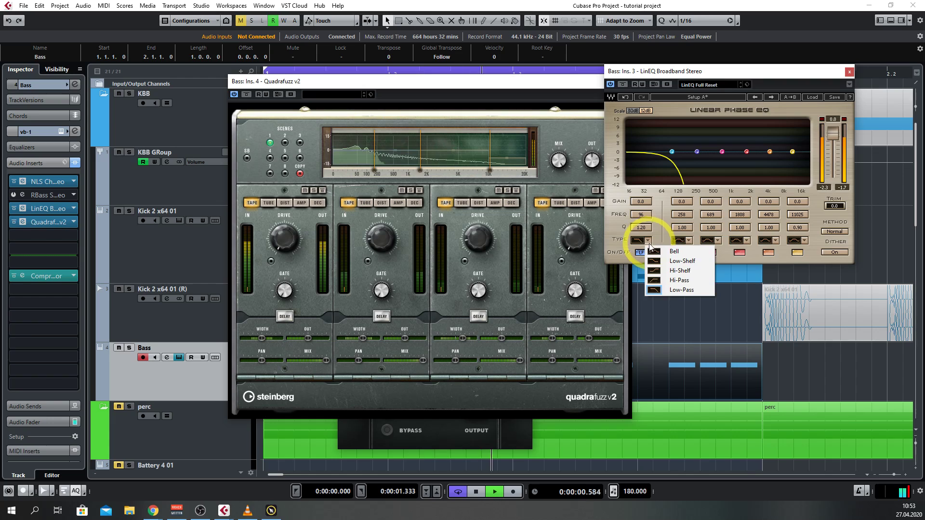
pyautogui.click(668, 281)
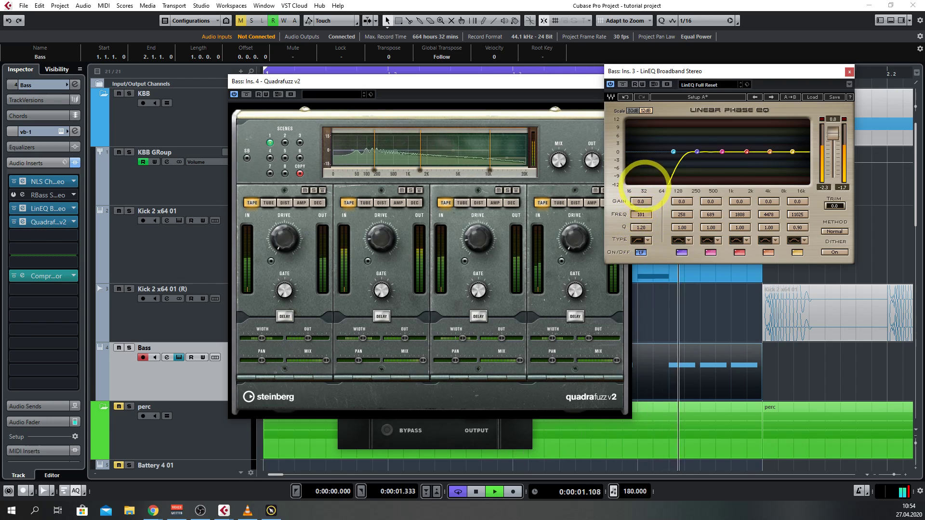
pyautogui.moveTo(672, 152); pyautogui.dragTo(639, 151)
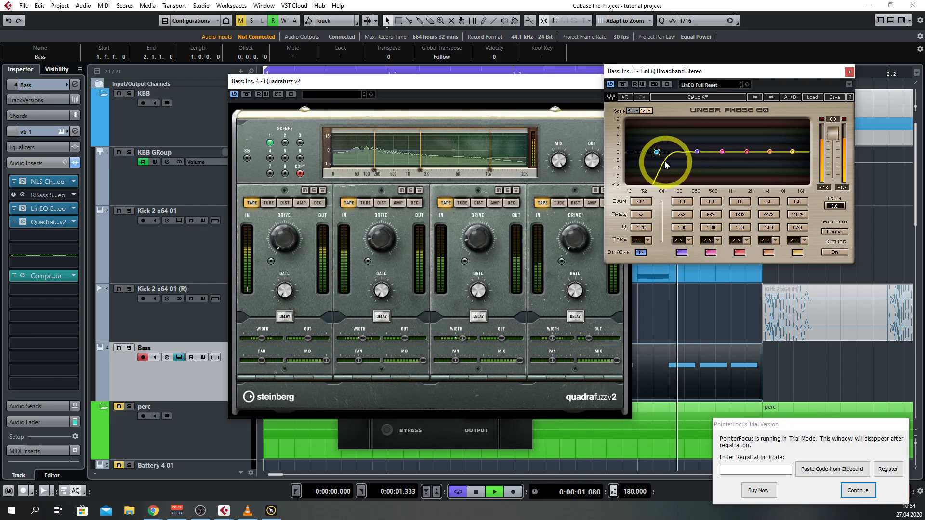
# Make LinEQ's highest band a Resonant Low-Pass at 10053 Hz with -1.4 gain, and lower the Hi-Pass to 36 Hz
pyautogui.click(804, 242)
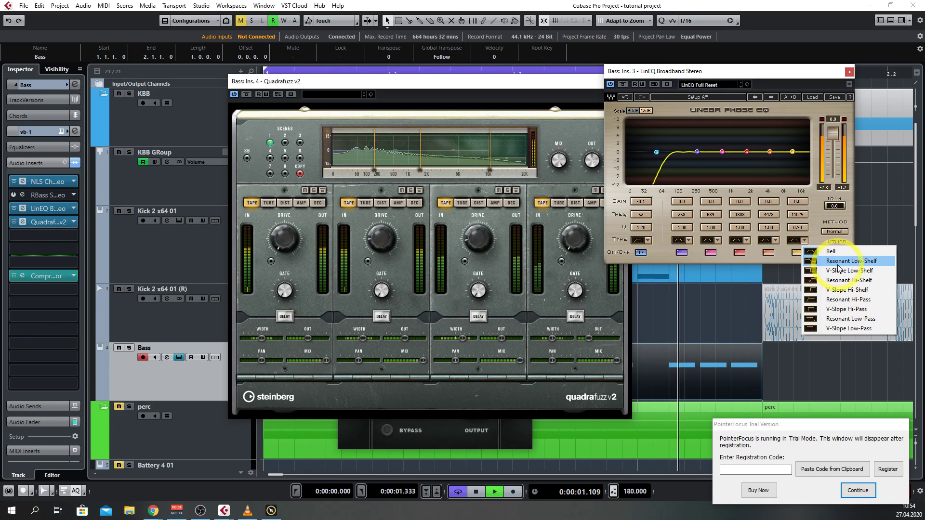
pyautogui.click(849, 319)
pyautogui.moveTo(793, 152); pyautogui.dragTo(791, 153)
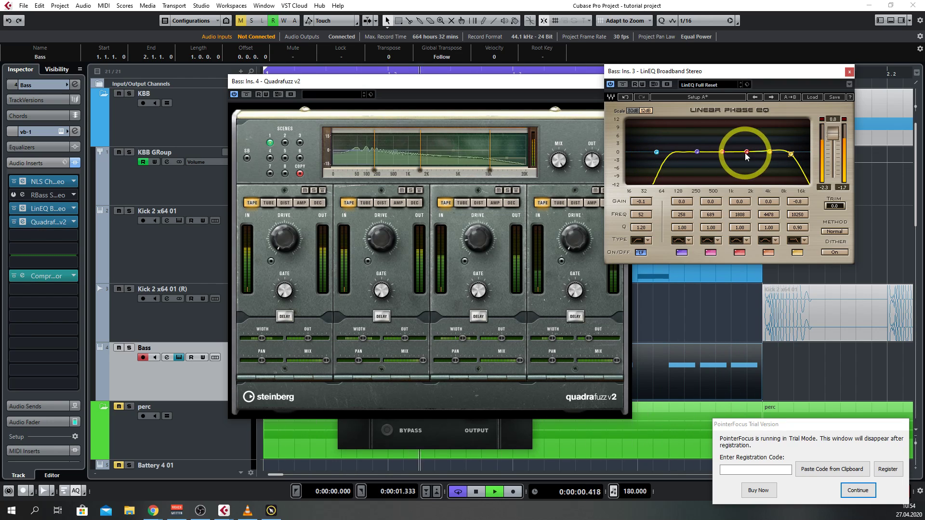
pyautogui.moveTo(792, 153); pyautogui.dragTo(793, 155)
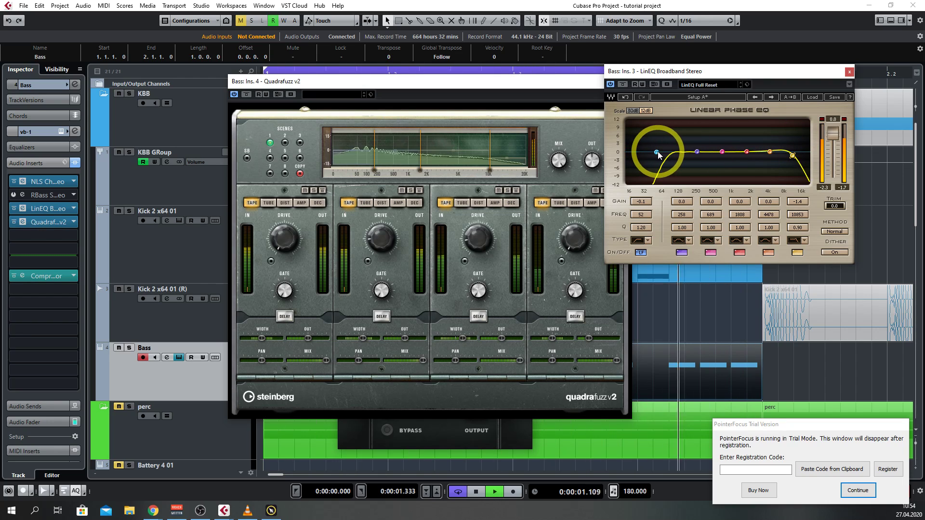
pyautogui.moveTo(656, 153); pyautogui.dragTo(647, 152)
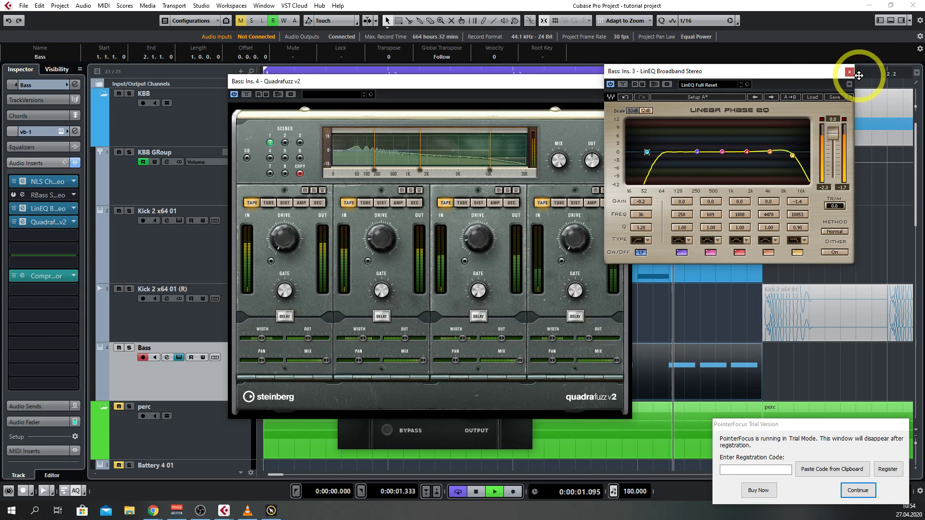
# Narrow Quadrafuzz v2's first band slightly, then raise LinEQ's Hi-Pass frequency to 57 Hz and close LinEQ
pyautogui.click(261, 339)
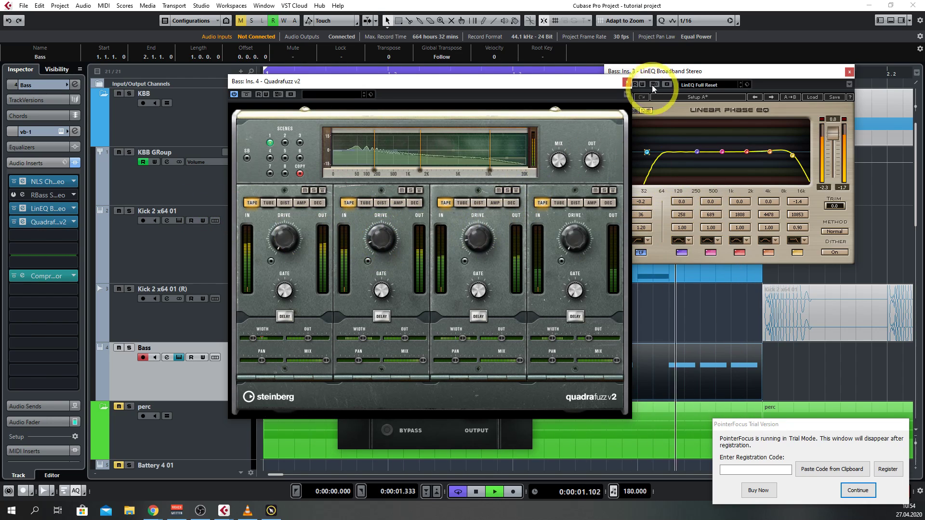
pyautogui.moveTo(664, 68); pyautogui.dragTo(690, 70)
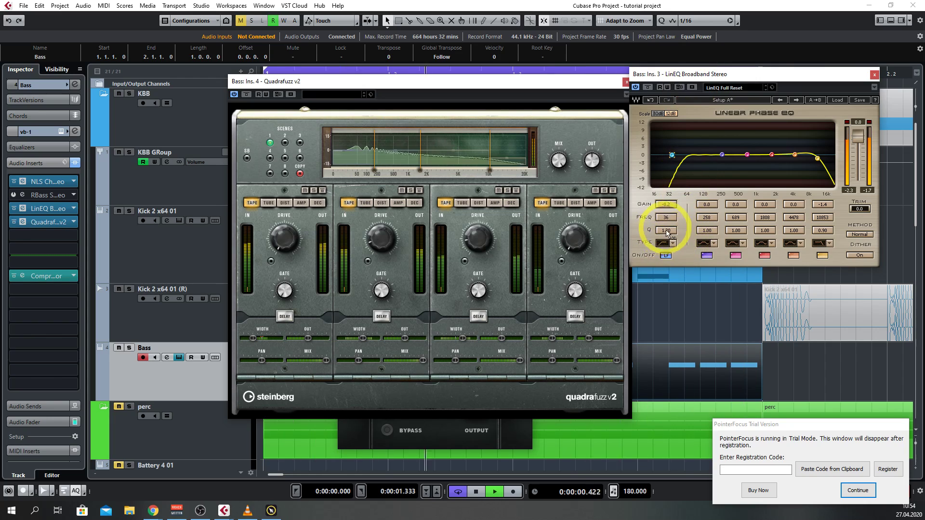
pyautogui.moveTo(673, 154); pyautogui.dragTo(686, 156)
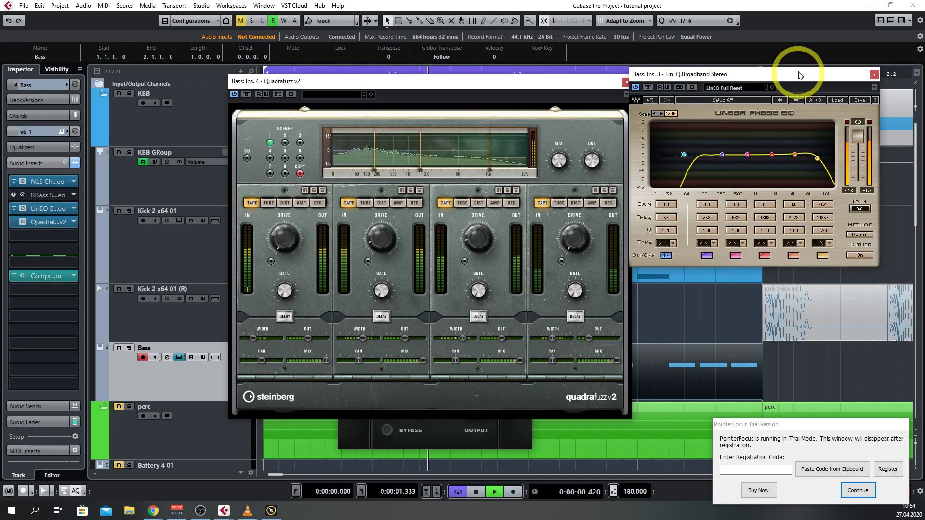
pyautogui.click(875, 75)
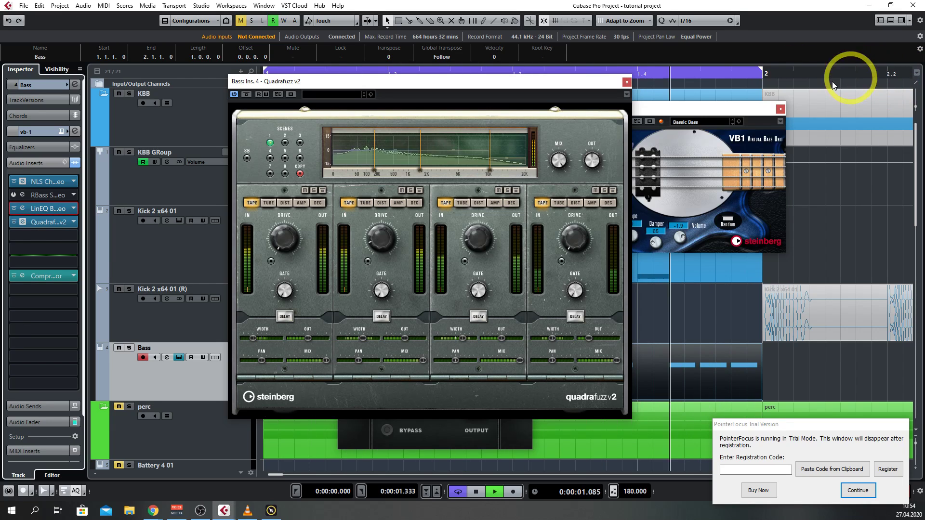
# Load FabFilter Pro-Q 2 in the Bass track's fifth insert slot
pyautogui.click(67, 236)
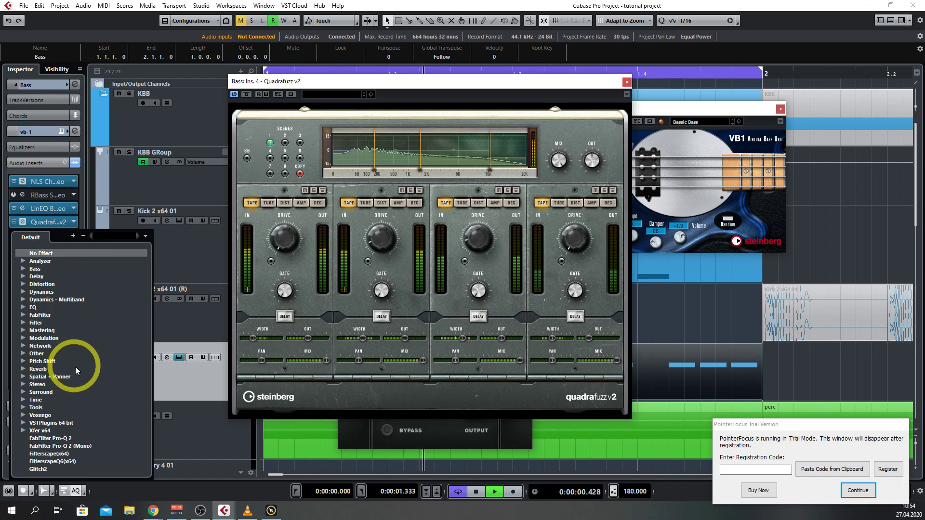
pyautogui.click(22, 307)
pyautogui.click(64, 338)
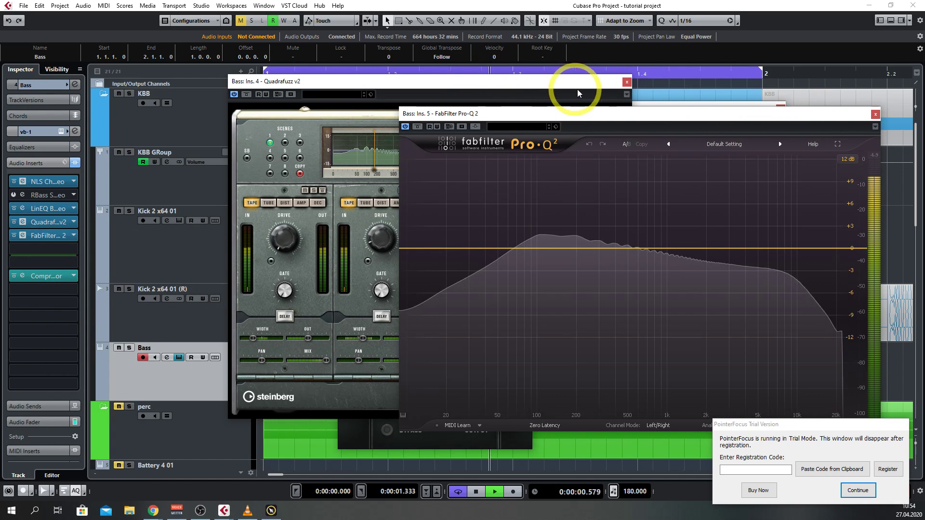
# Close Quadrafuzz v2, then add a high cut near 10 kHz and a low cut just below 20 Hz in Pro-Q 2
pyautogui.click(626, 82)
pyautogui.moveTo(554, 114); pyautogui.dragTo(430, 92)
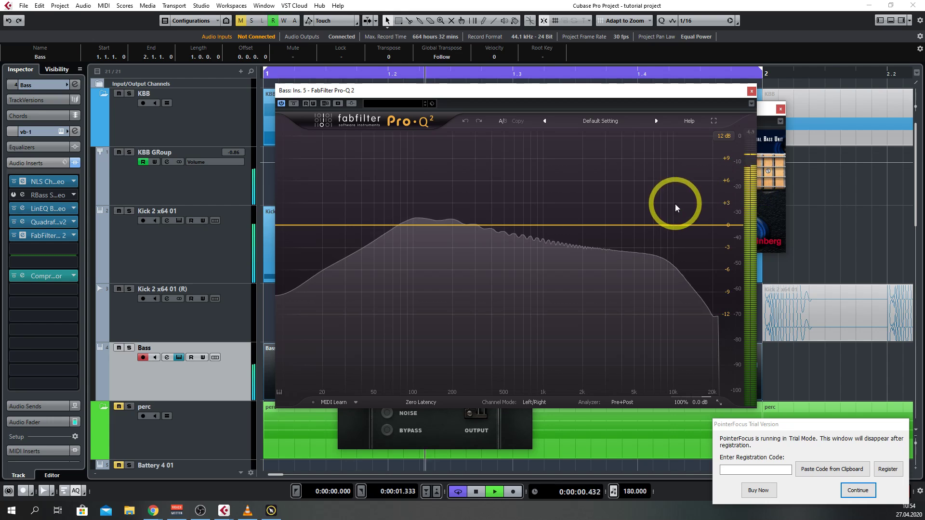
pyautogui.moveTo(738, 223); pyautogui.dragTo(672, 223)
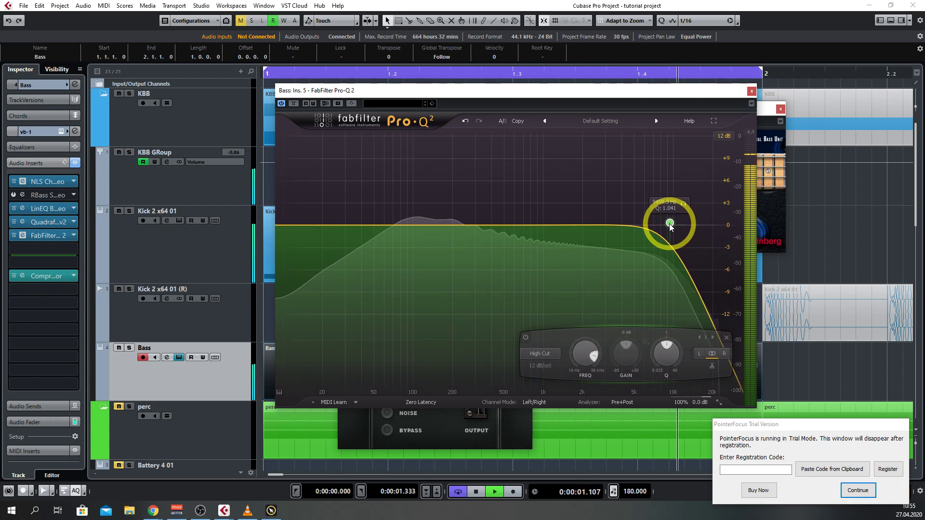
pyautogui.moveTo(284, 225); pyautogui.dragTo(311, 222)
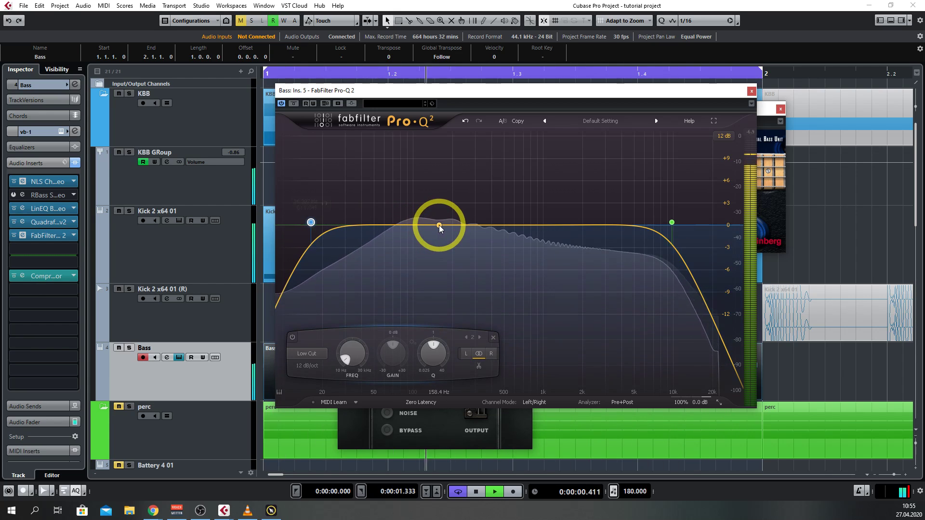
# Add a narrow bell cut of about 2 dB at about 196 Hz in Pro-Q 2, sweeping it to find the spot
pyautogui.moveTo(439, 224); pyautogui.dragTo(444, 233)
pyautogui.moveTo(487, 354); pyautogui.dragTo(463, 285)
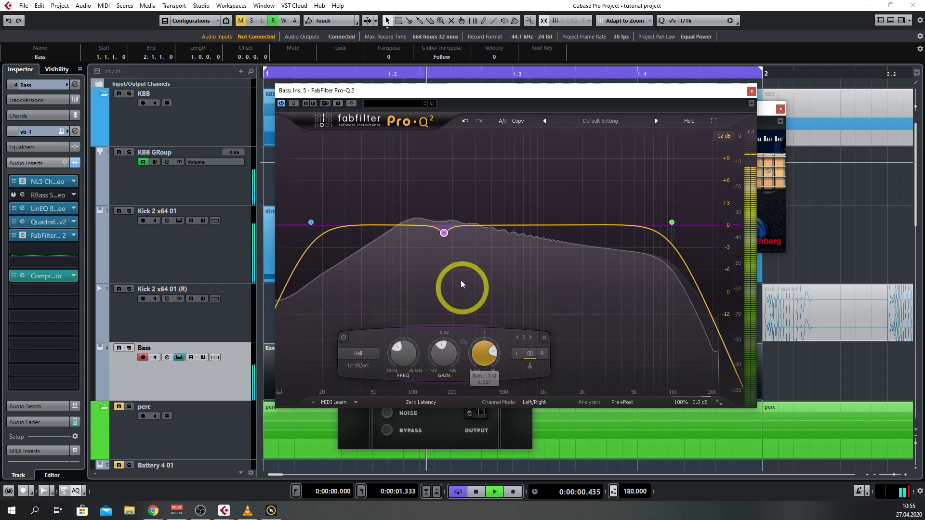
pyautogui.moveTo(444, 232); pyautogui.dragTo(467, 159)
pyautogui.click(466, 159)
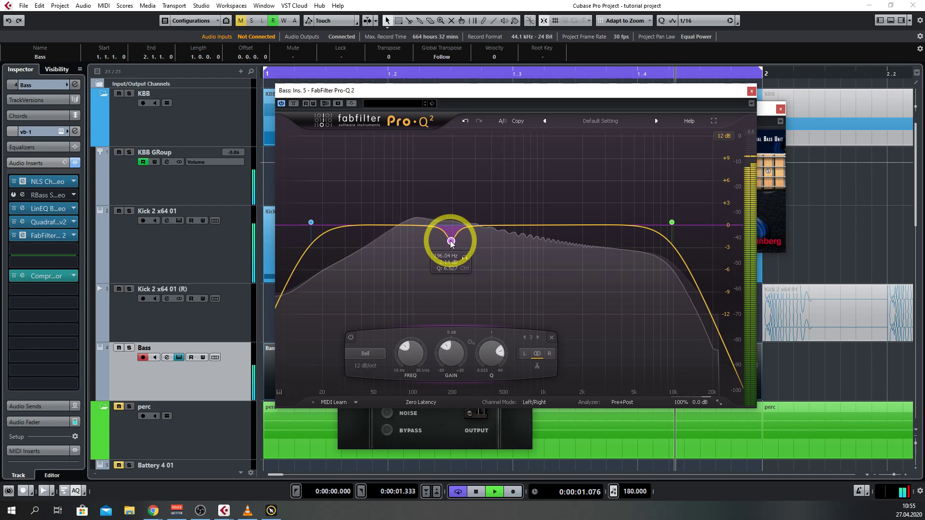
# Add a second, narrower bell cut of just under 2 dB slightly below 300 Hz, with Q at 16.053
pyautogui.click(525, 225)
pyautogui.moveTo(566, 353); pyautogui.dragTo(540, 241)
pyautogui.moveTo(526, 210); pyautogui.dragTo(474, 242)
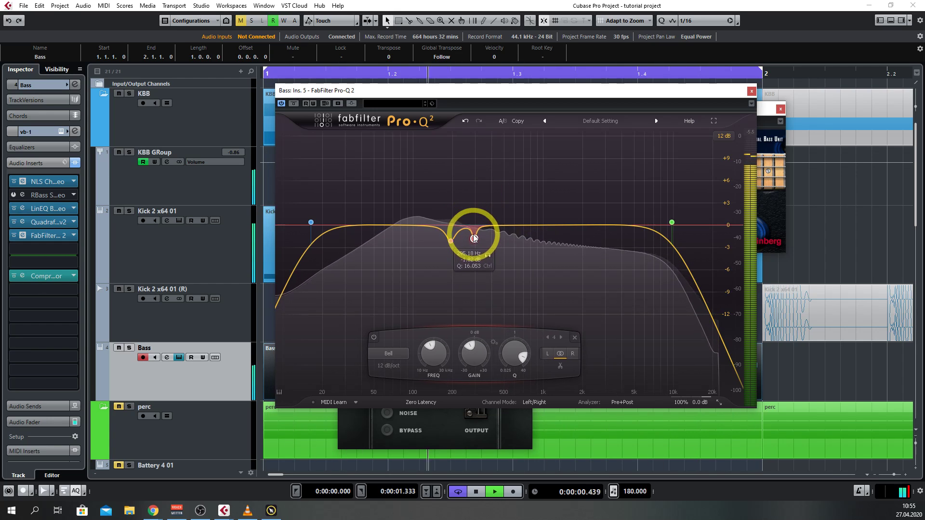
# Add a narrow bell cut of about 1 dB at about 1.3 kHz, then close Pro-Q 2
pyautogui.click(578, 225)
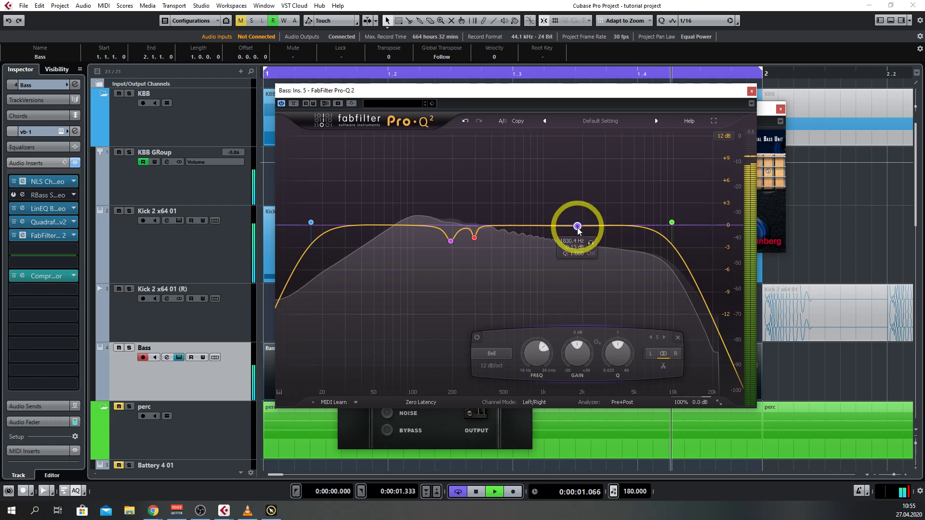
pyautogui.click(618, 356)
pyautogui.moveTo(618, 355); pyautogui.dragTo(557, 232)
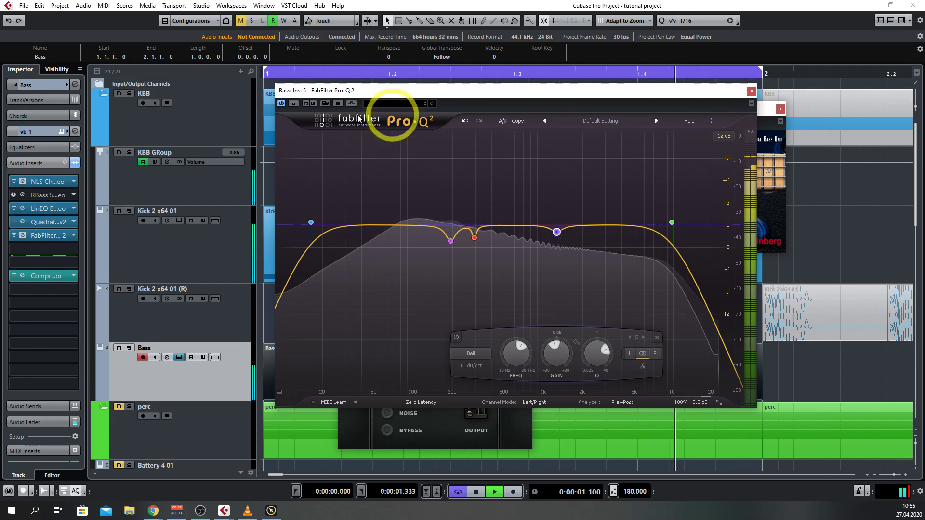
pyautogui.click(752, 90)
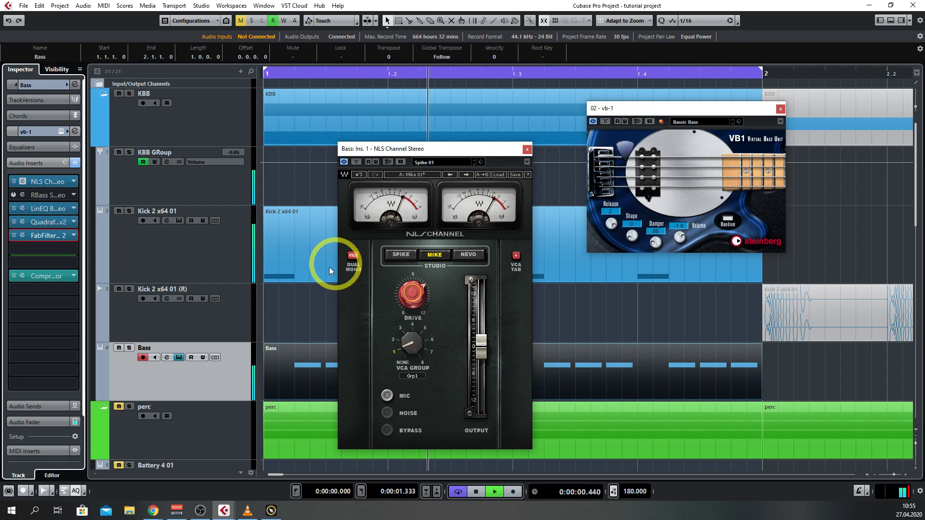
# Raise NLS Channel's Drive slightly, then compare the bass with LinEQ switched off and back on
pyautogui.moveTo(414, 290); pyautogui.dragTo(416, 280)
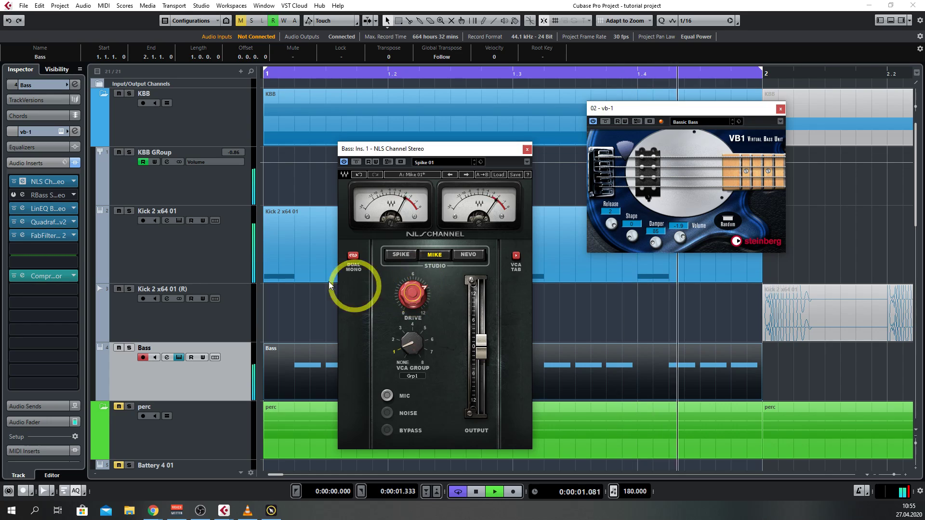
pyautogui.click(11, 210)
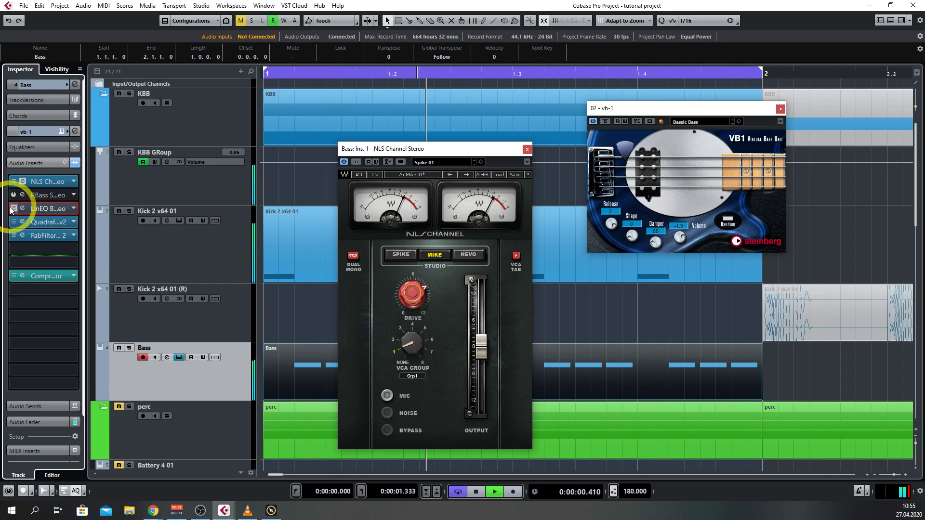
pyautogui.click(13, 209)
# Reopen LinEQ and set its fifth band to 6029 Hz with -0.5 gain and its Low-Pass band to 11197 Hz with -3.1
pyautogui.click(22, 208)
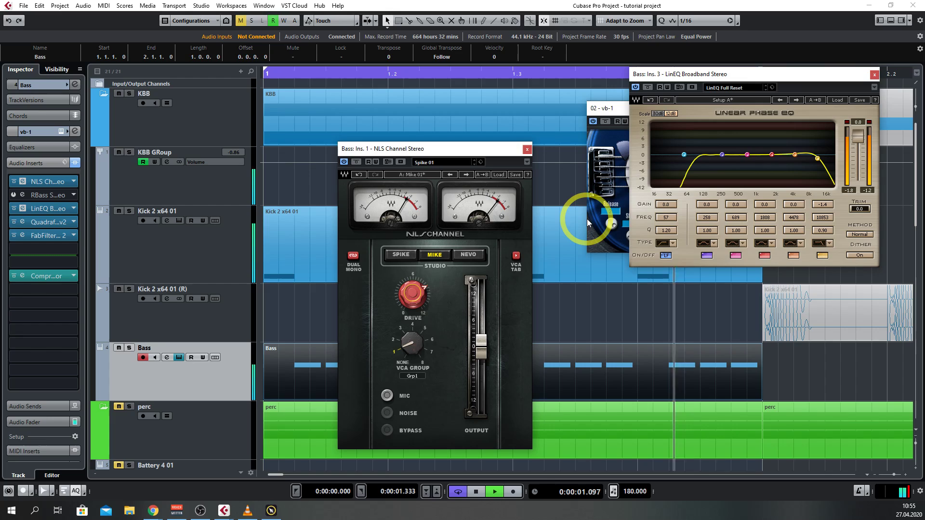
pyautogui.moveTo(795, 155)
pyautogui.mouseDown()
pyautogui.moveTo(817, 162)
pyautogui.moveTo(802, 155)
pyautogui.mouseUp()
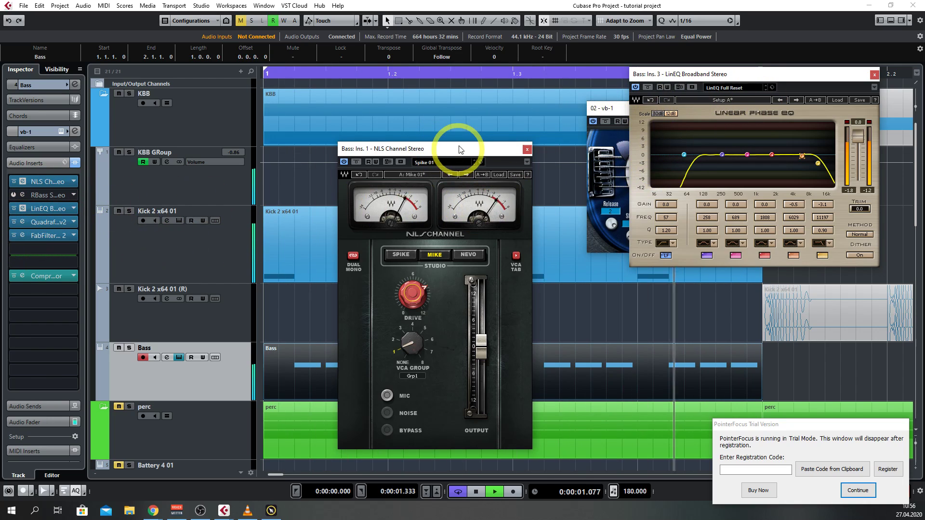
# Stop playback and arrange the NLS Channel, LinEQ and VB-1 windows so that none overlap
pyautogui.moveTo(482, 150); pyautogui.dragTo(430, 111)
pyautogui.press('space')
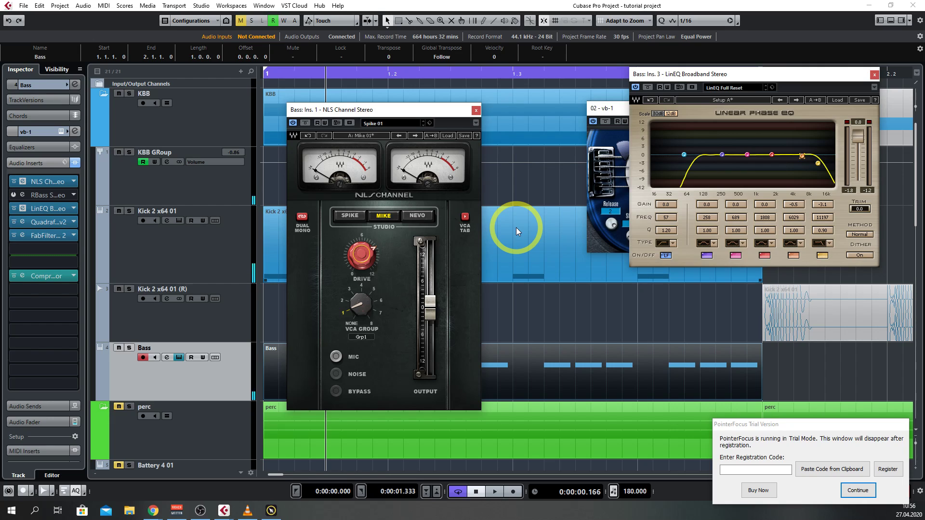
pyautogui.click(516, 228)
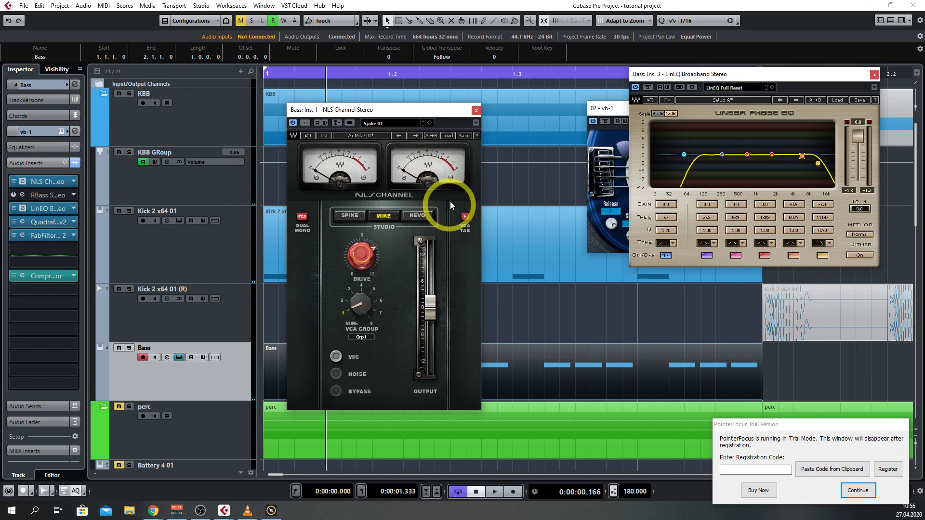
pyautogui.moveTo(381, 114); pyautogui.dragTo(281, 101)
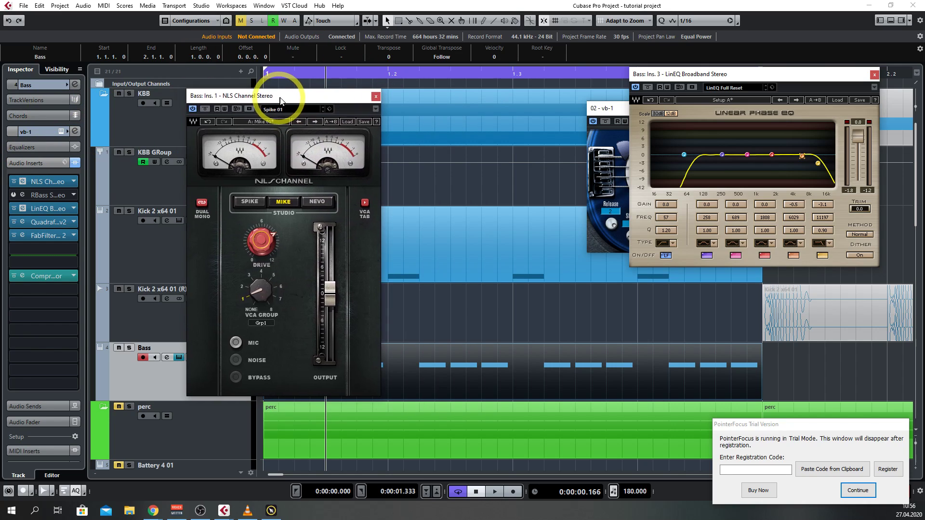
pyautogui.moveTo(722, 74); pyautogui.dragTo(487, 249)
pyautogui.moveTo(630, 109); pyautogui.dragTo(664, 99)
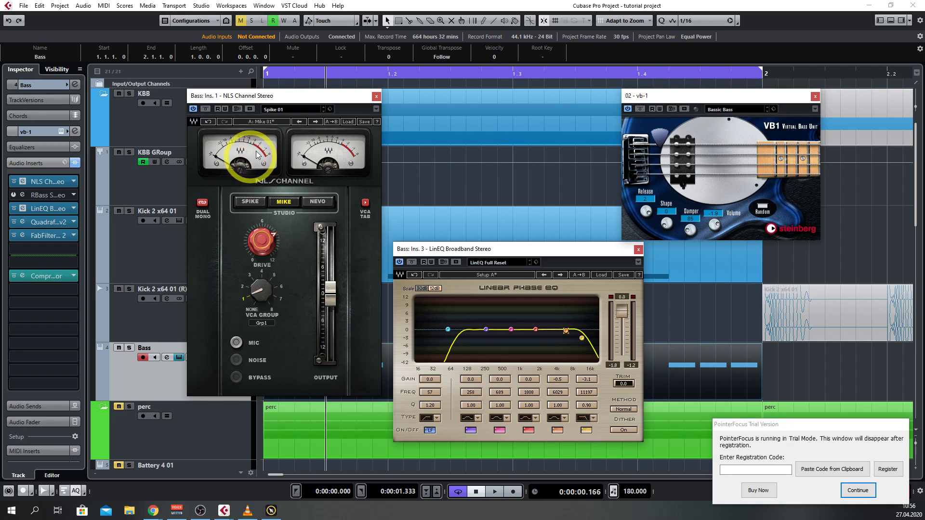
# Move the NLS Channel window clear of LinEQ, then open the bass track's Pro-Q 2 to review its EQ curve and close it
pyautogui.moveTo(244, 95); pyautogui.dragTo(189, 94)
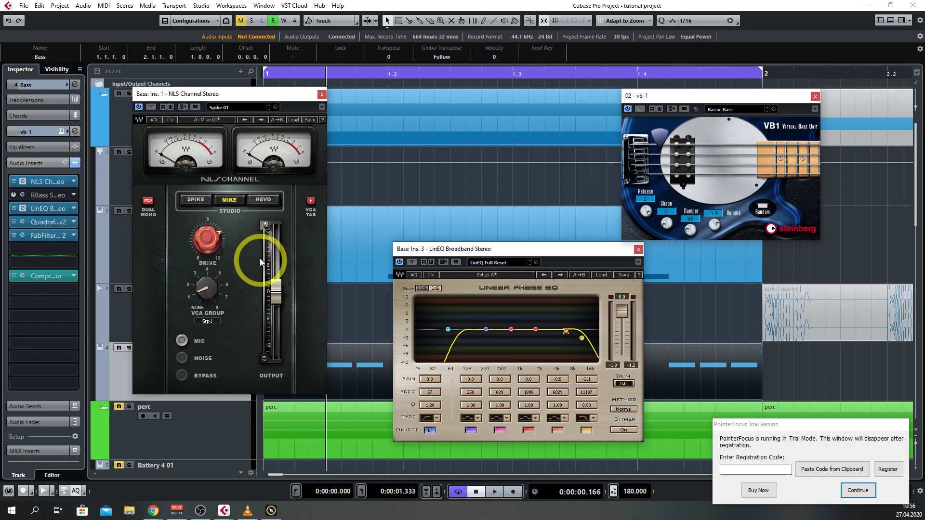
pyautogui.moveTo(204, 249)
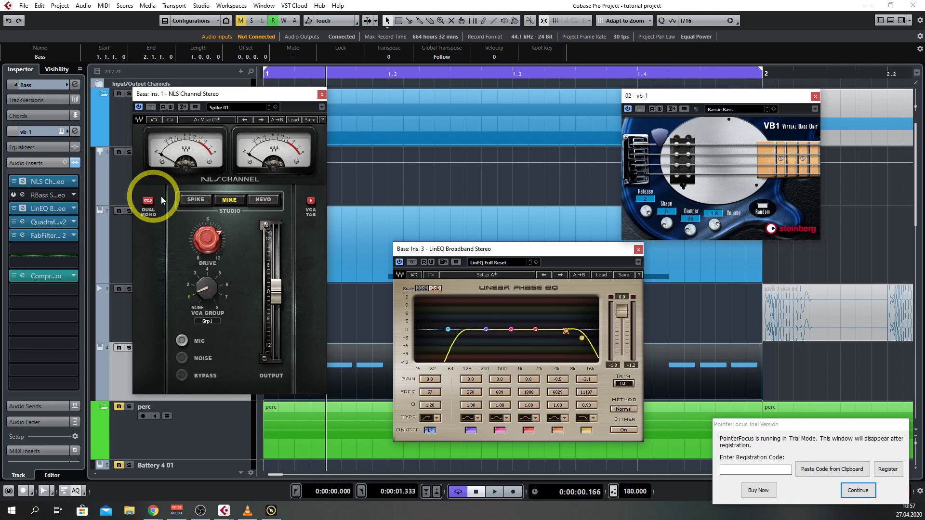
pyautogui.click(22, 236)
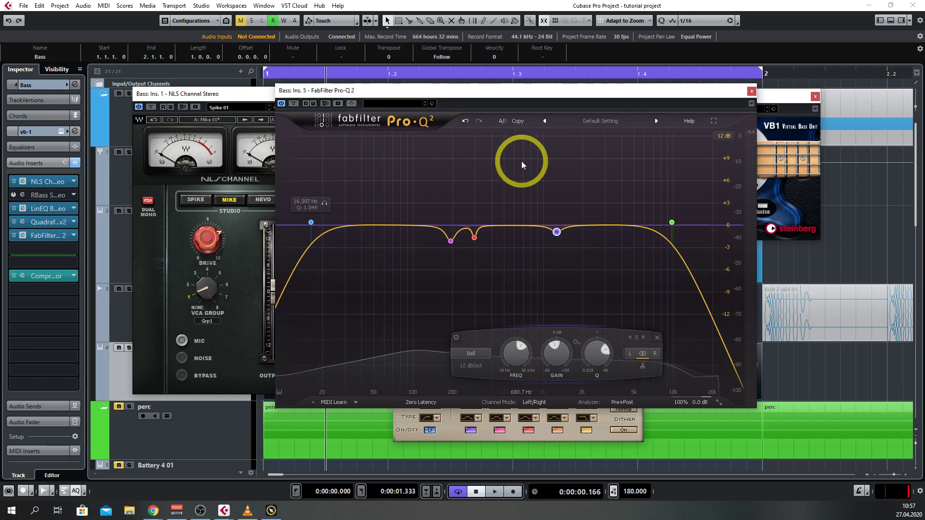
pyautogui.moveTo(534, 94); pyautogui.dragTo(511, 98)
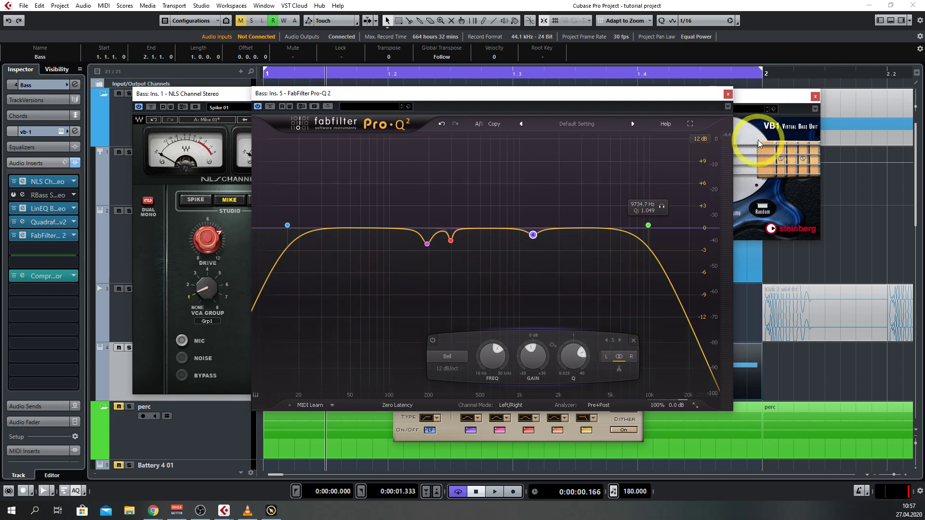
pyautogui.click(728, 95)
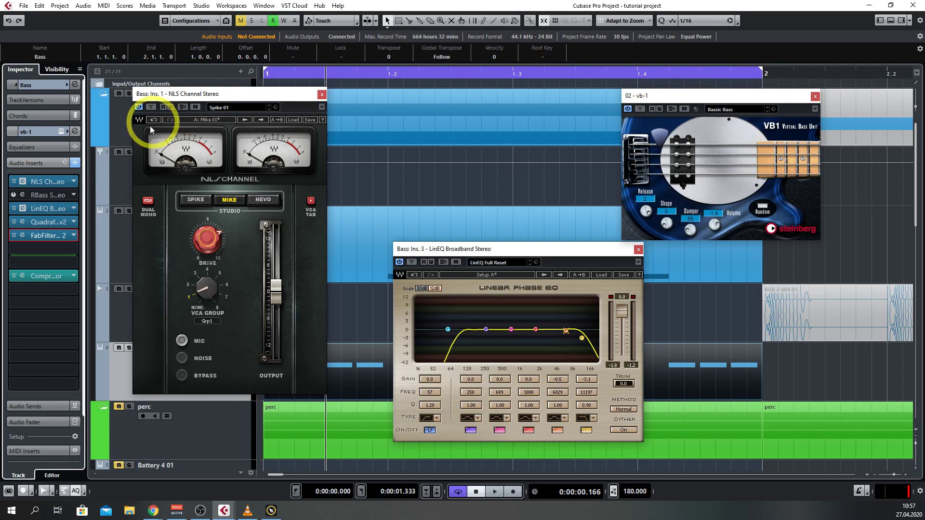
# Open Quadrafuzz v2 on the bass, reduce the lowest band's stereo width, and reposition the plug-in window
pyautogui.click(23, 221)
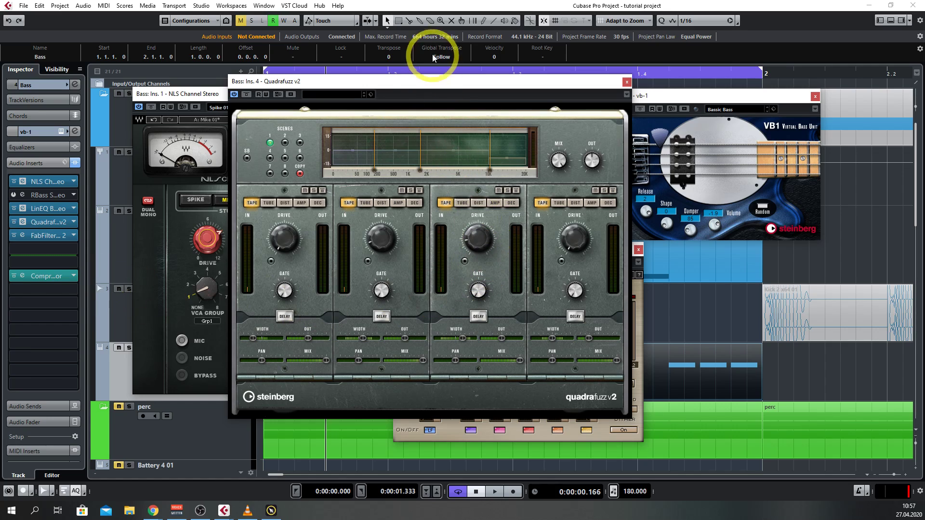
pyautogui.moveTo(428, 80); pyautogui.dragTo(541, 110)
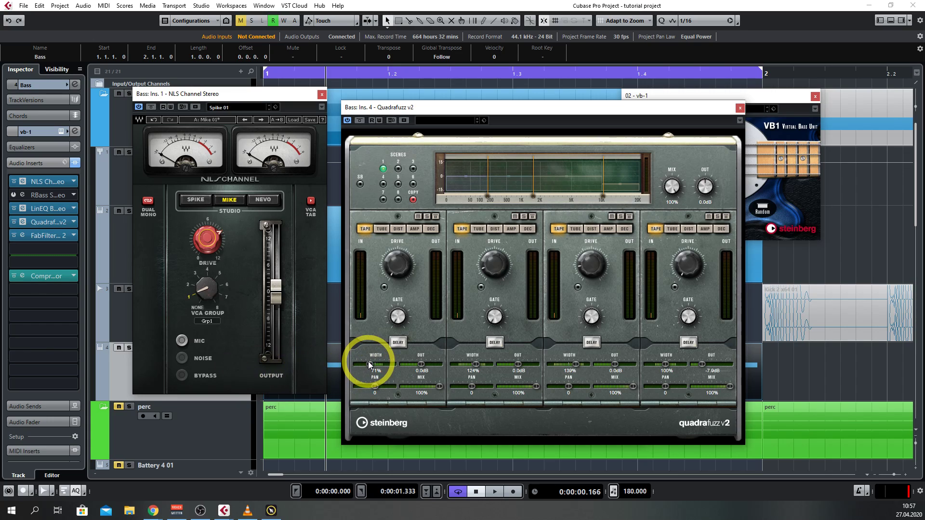
pyautogui.moveTo(365, 363)
pyautogui.mouseDown()
pyautogui.moveTo(374, 364)
pyautogui.moveTo(362, 366)
pyautogui.mouseUp()
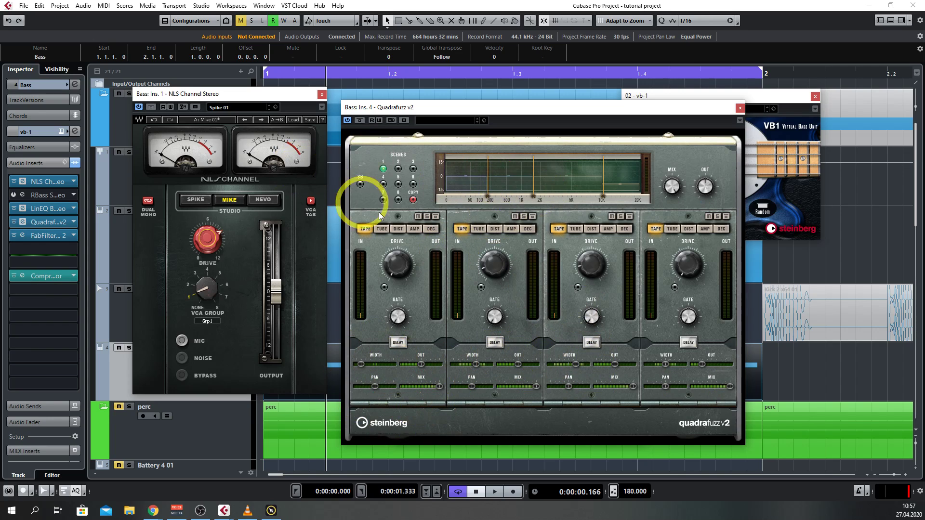
pyautogui.moveTo(656, 110); pyautogui.dragTo(629, 88)
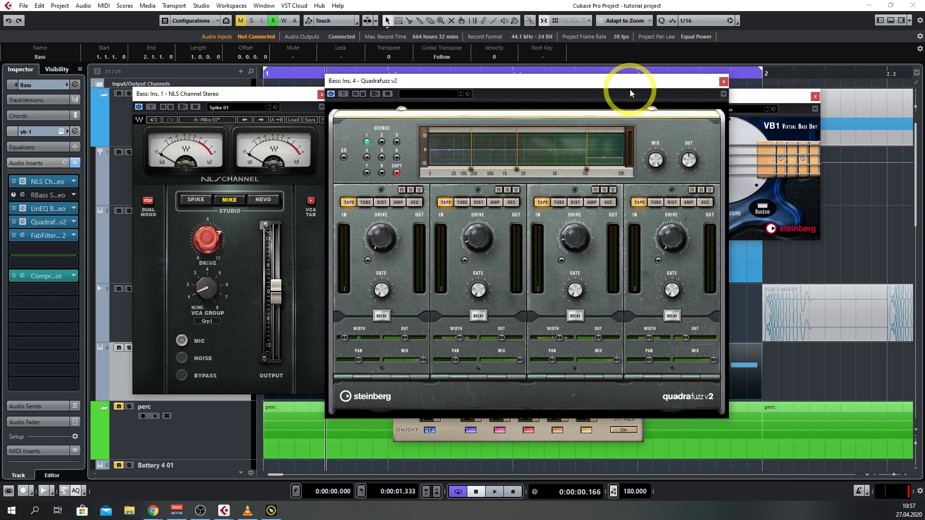